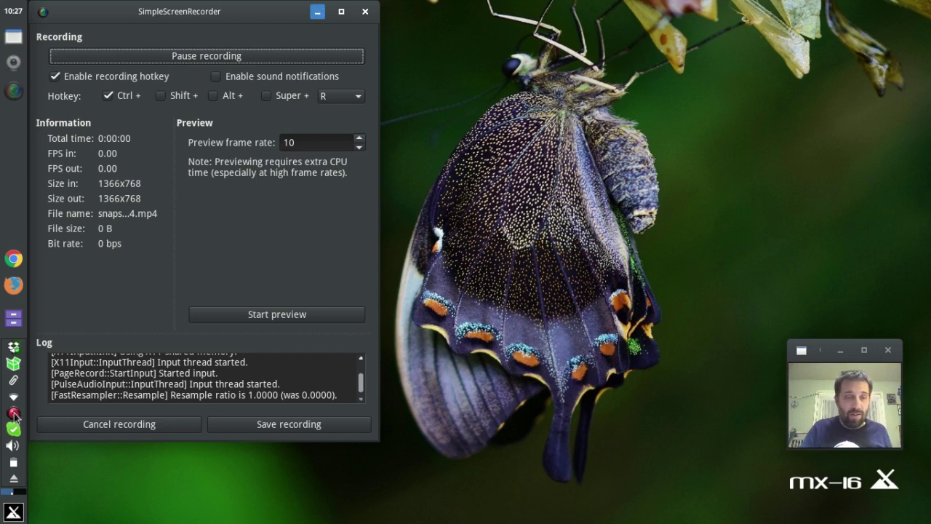
Move the SimpleScreenRecorder window out of view while the 1366x768 mp4 recording runs.
{"action": "mouse_move", "coordinate": [15, 372]}
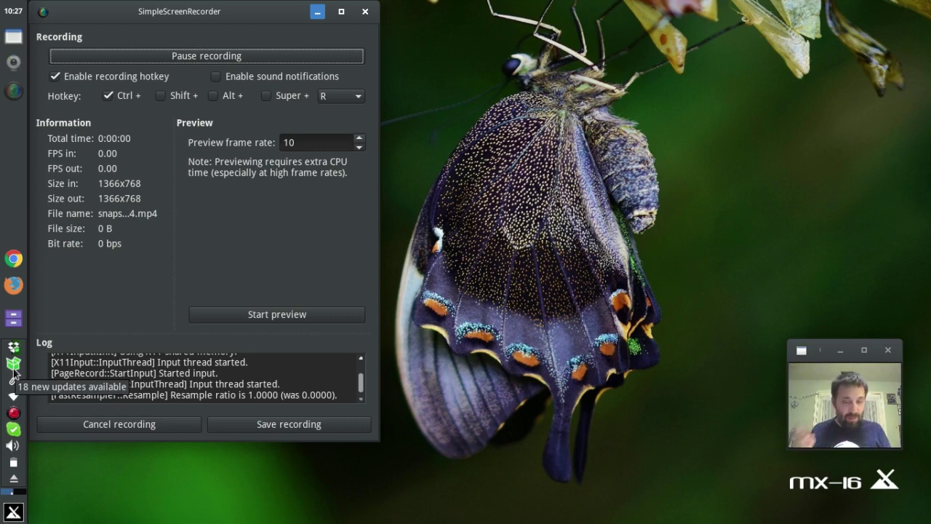
Bring down the drop-down terminal with F4, then close it with exit.
{"action": "key", "text": "F4"}
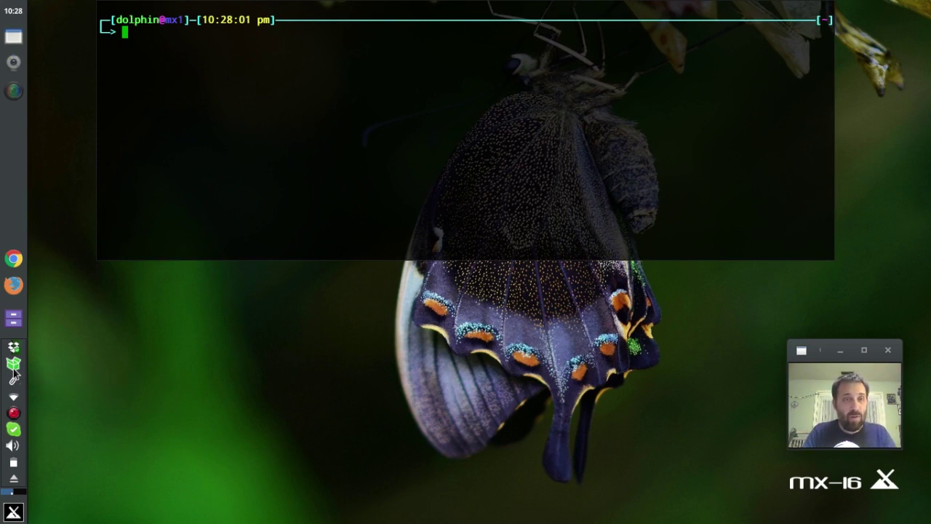
{"action": "type", "text": "exit"}
{"action": "key", "text": "Return"}
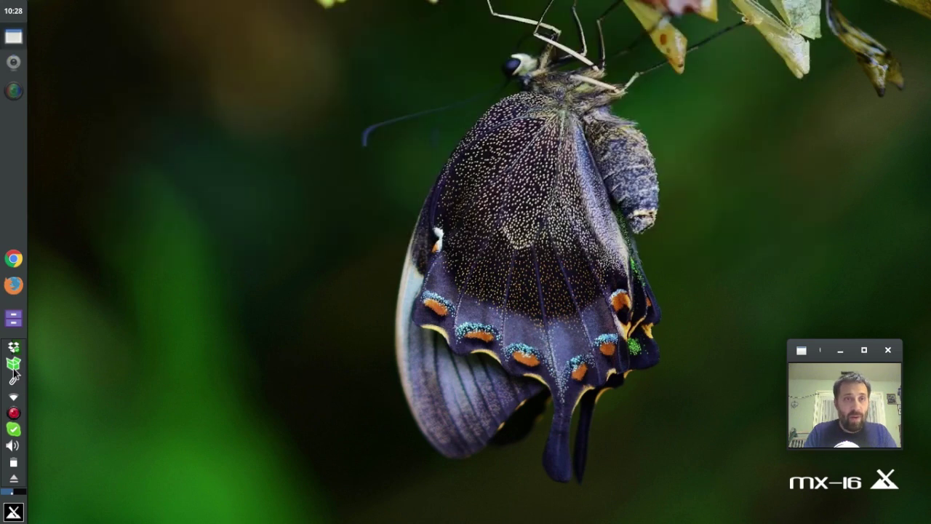
{"action": "left_click", "coordinate": [13, 513]}
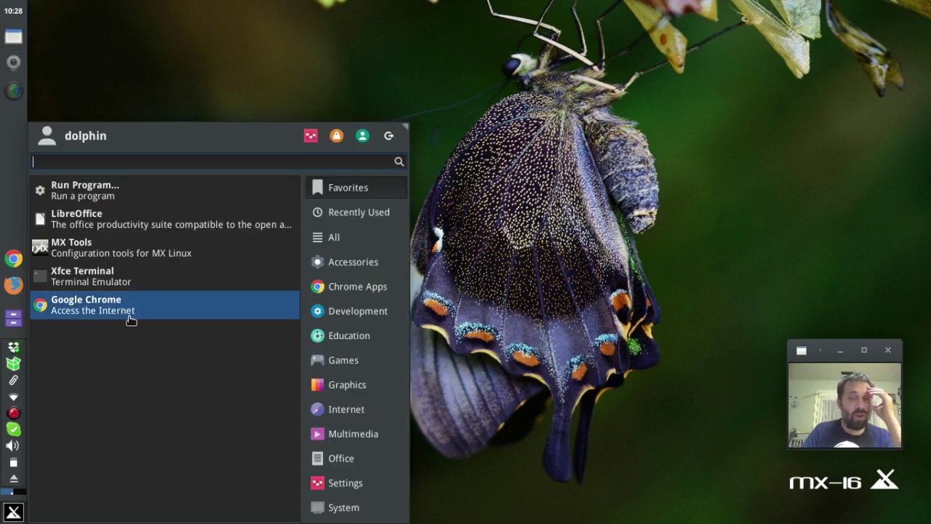
{"action": "mouse_move", "coordinate": [392, 318]}
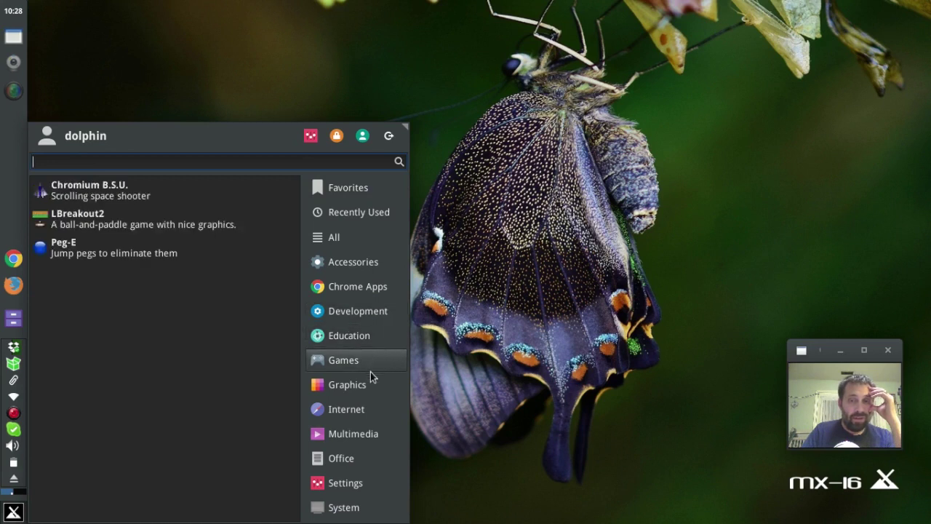
{"action": "mouse_move", "coordinate": [368, 378]}
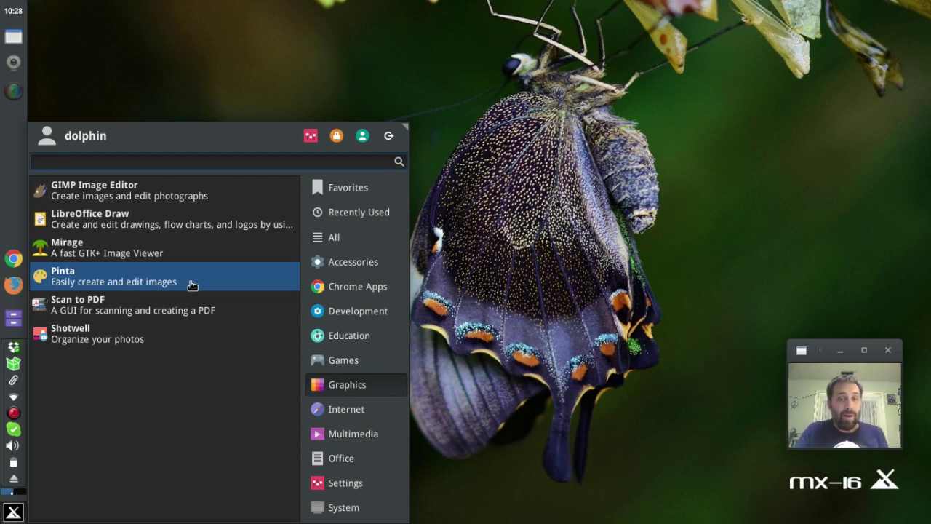
{"action": "left_click", "coordinate": [347, 411]}
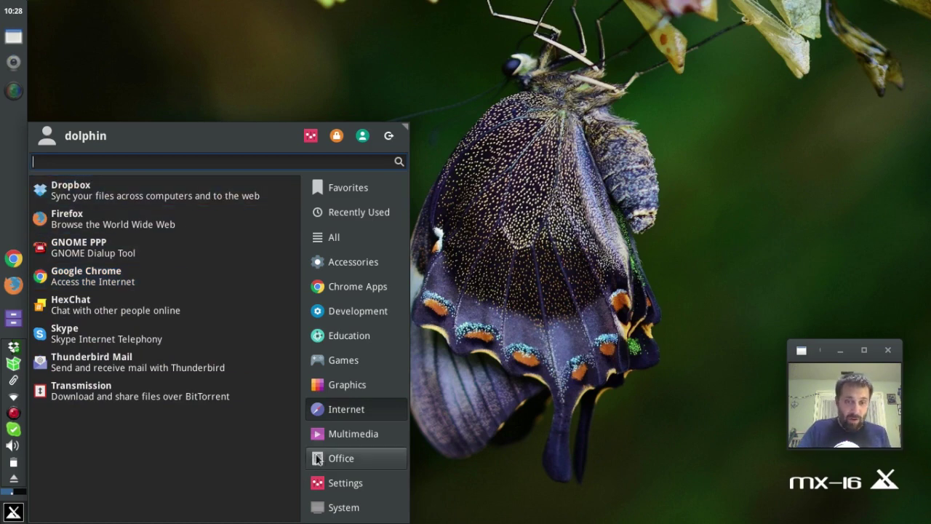
{"action": "left_click", "coordinate": [338, 434]}
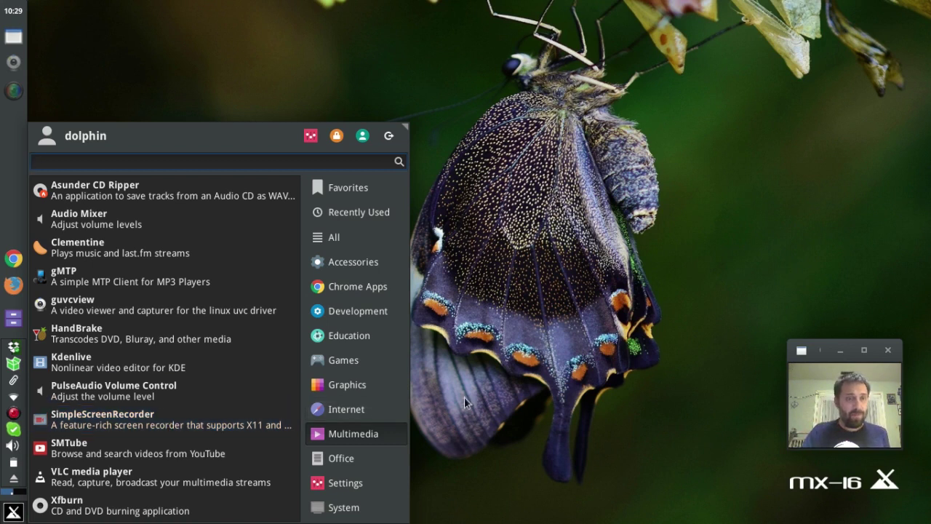
{"action": "left_click", "coordinate": [520, 399]}
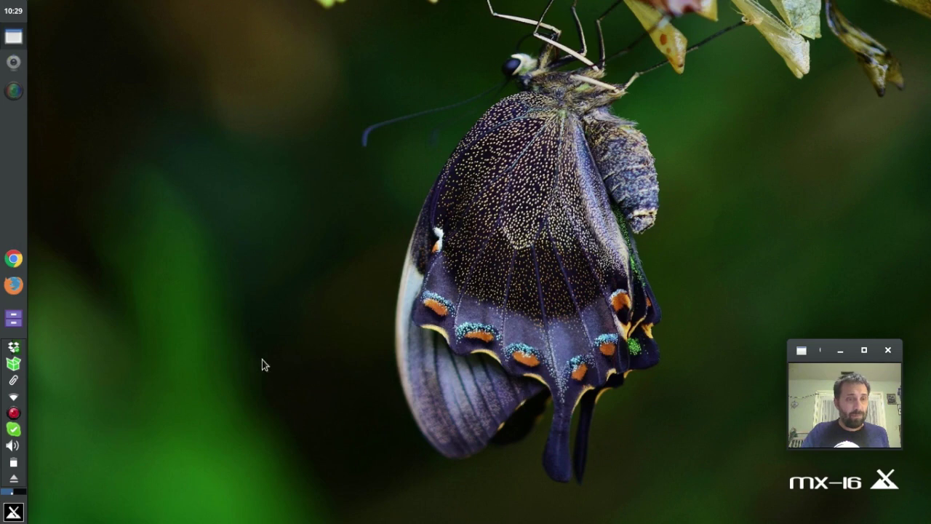
{"action": "left_click", "coordinate": [18, 515]}
{"action": "left_click", "coordinate": [364, 464]}
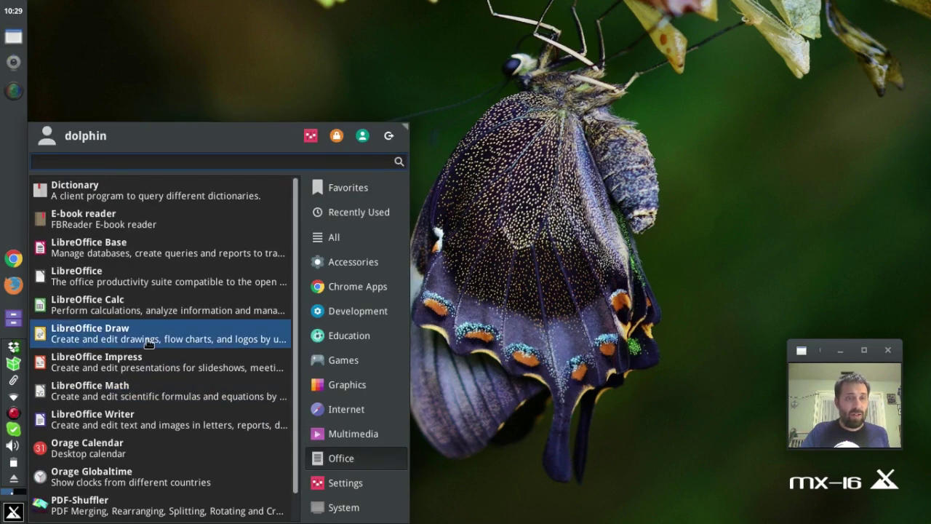
{"action": "scroll", "coordinate": [148, 341], "scroll_direction": "down", "scroll_amount": 1}
{"action": "left_click", "coordinate": [342, 482]}
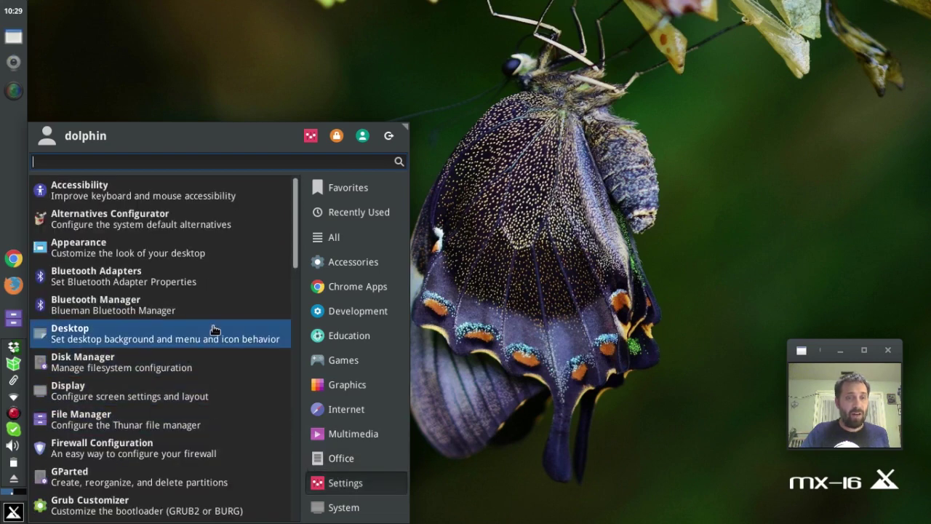
{"action": "scroll", "coordinate": [215, 328], "scroll_direction": "down", "scroll_amount": 9}
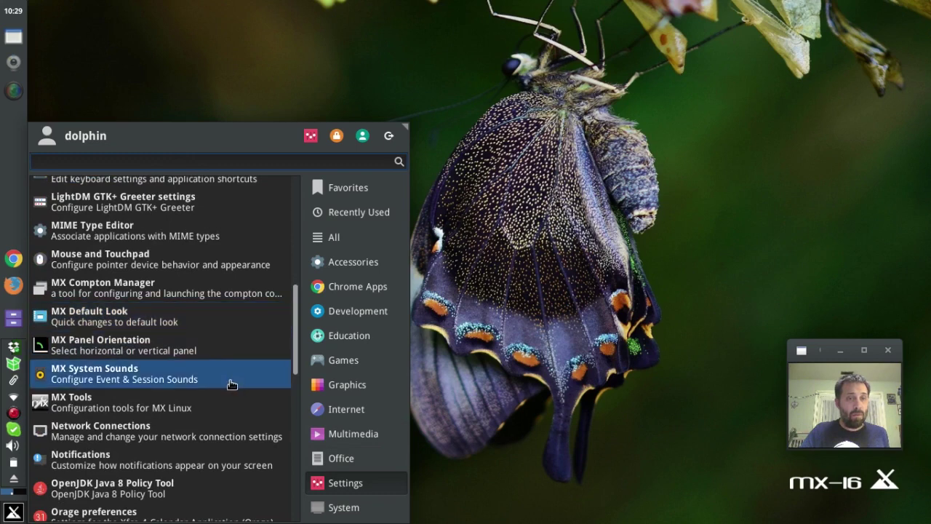
{"action": "mouse_move", "coordinate": [382, 518]}
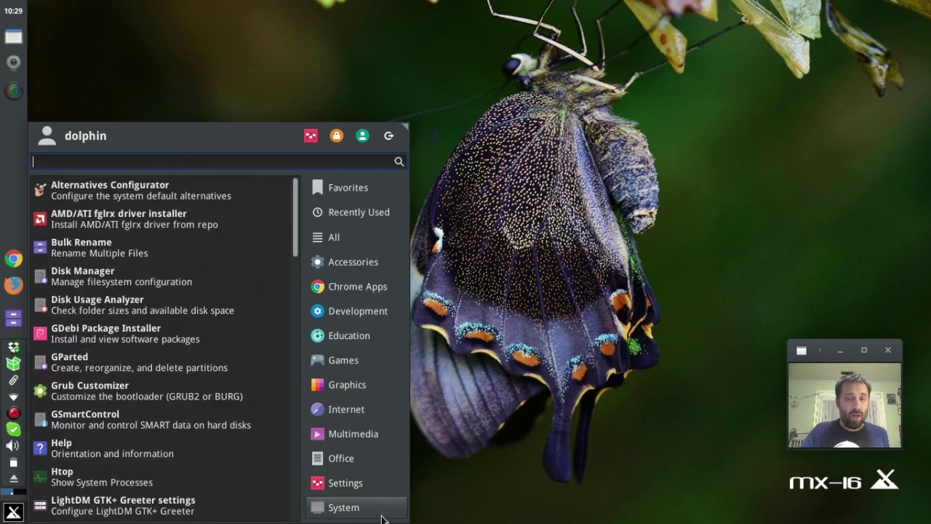
{"action": "left_click", "coordinate": [541, 384]}
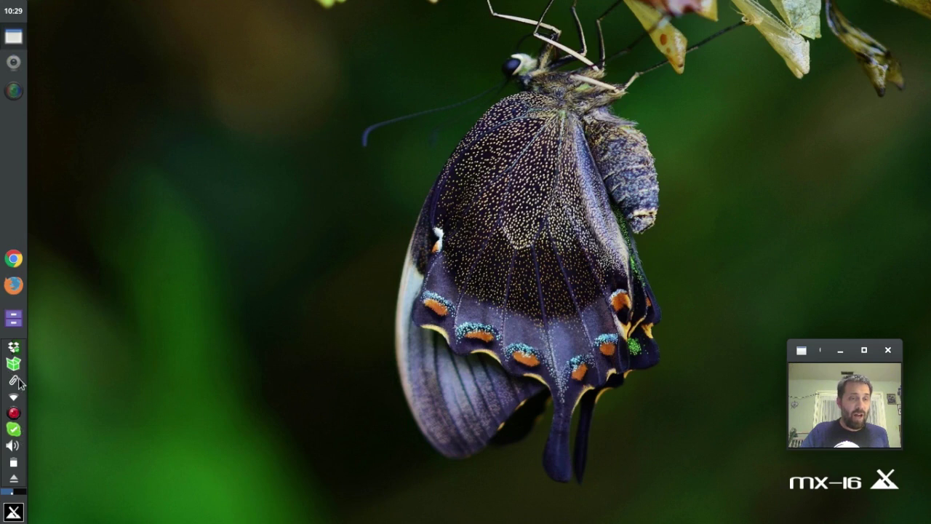
{"action": "mouse_move", "coordinate": [14, 371]}
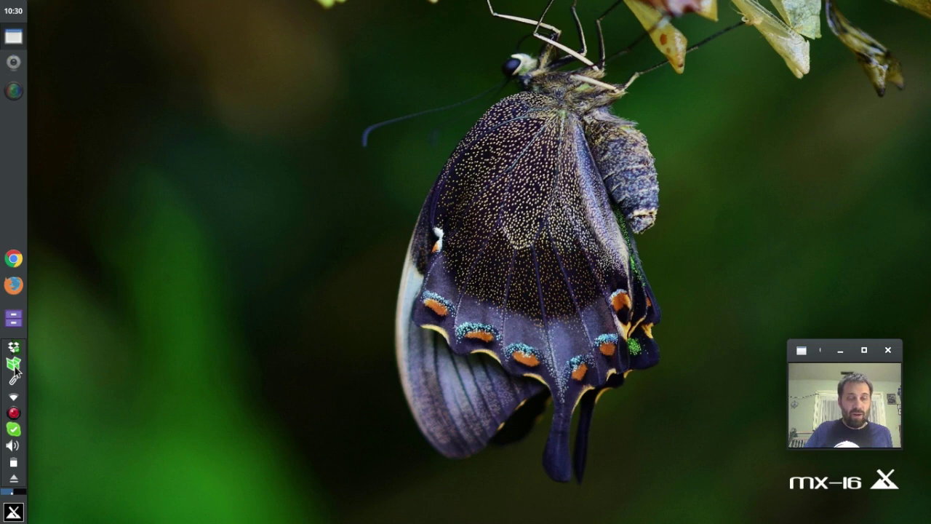
Start the dist-upgrade of the 18 pending packages, confirm with y, then bring back the recorder's options.
{"action": "left_click", "coordinate": [14, 364]}
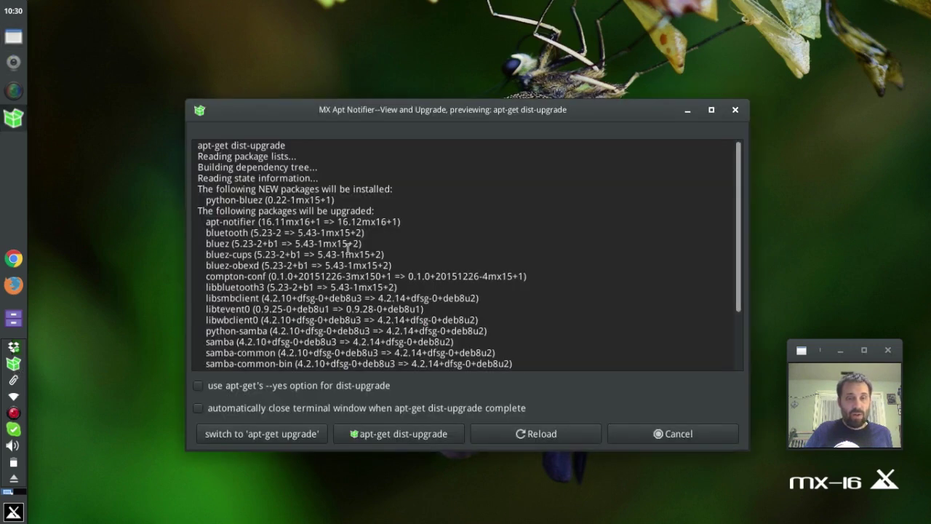
{"action": "scroll", "coordinate": [429, 232], "scroll_direction": "down", "scroll_amount": 3}
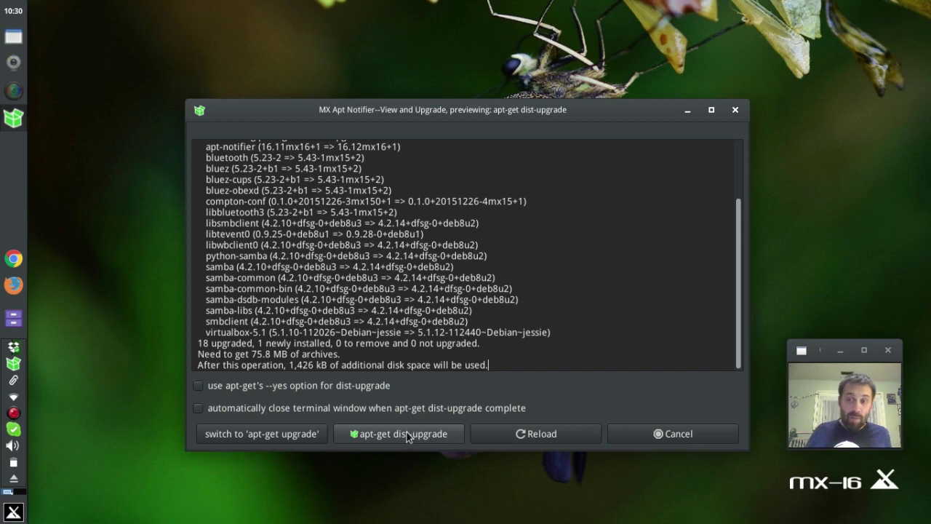
{"action": "left_click", "coordinate": [407, 434]}
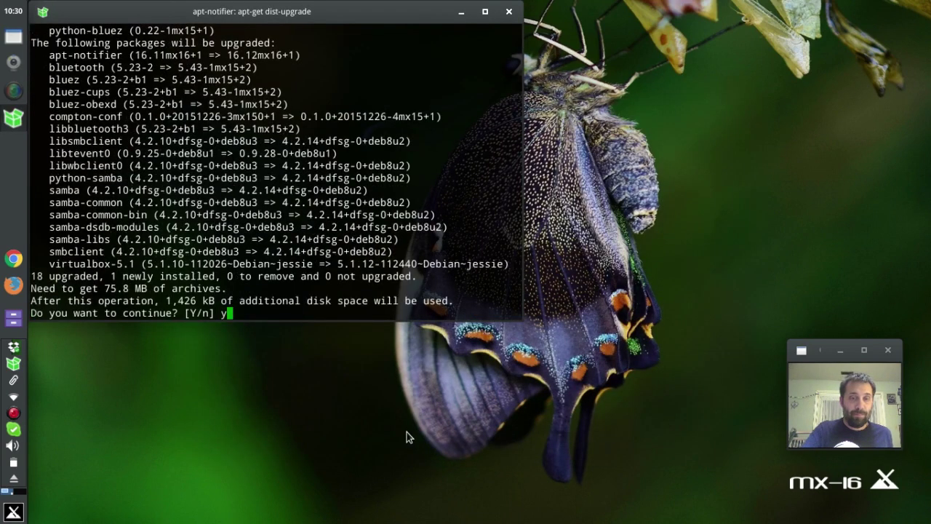
{"action": "type", "text": "y"}
{"action": "key", "text": "Return"}
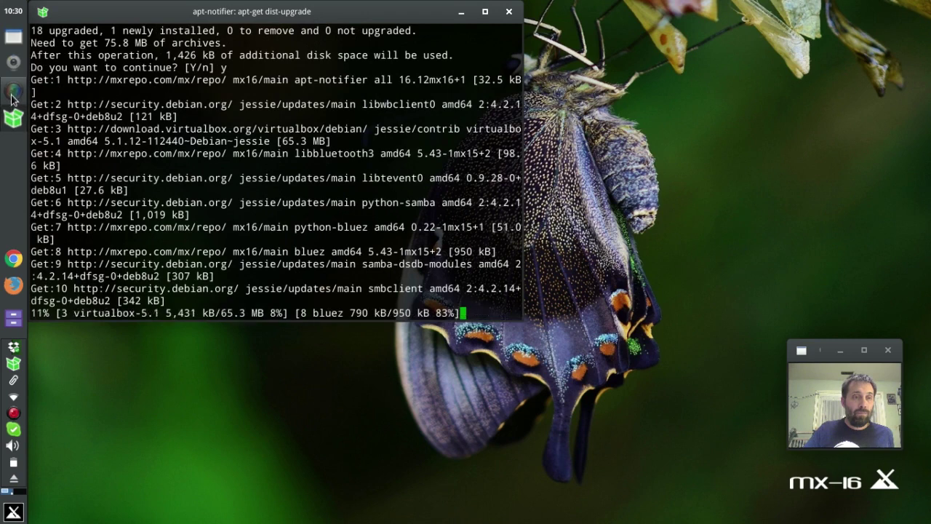
{"action": "right_click", "coordinate": [14, 414]}
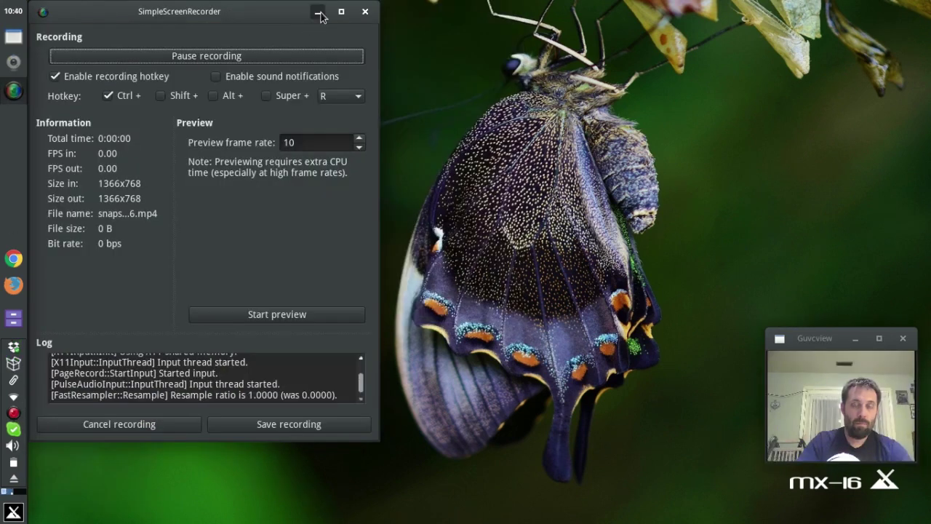
Minimize the recorder, launch MX Snapshot from the Whisker menu search, and enter the administrator password.
{"action": "left_click", "coordinate": [317, 12]}
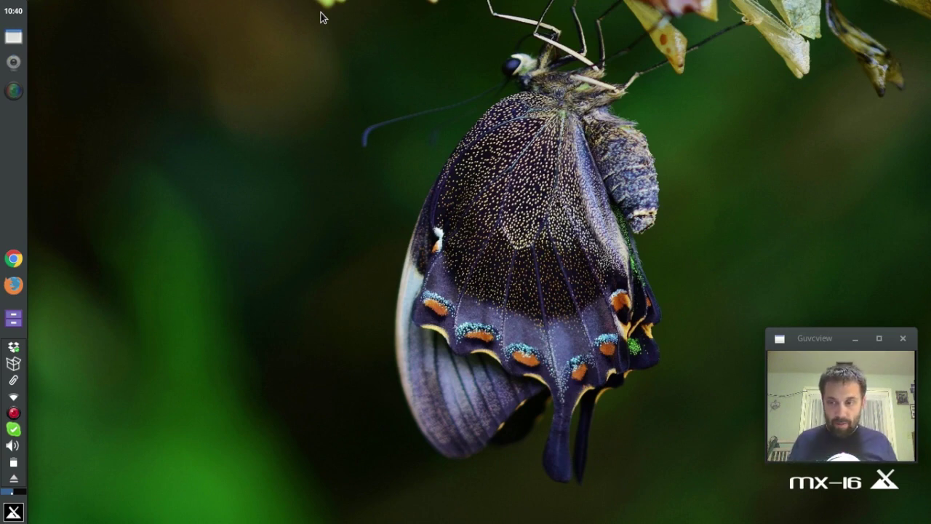
{"action": "key", "text": "super"}
{"action": "type", "text": "mx0"}
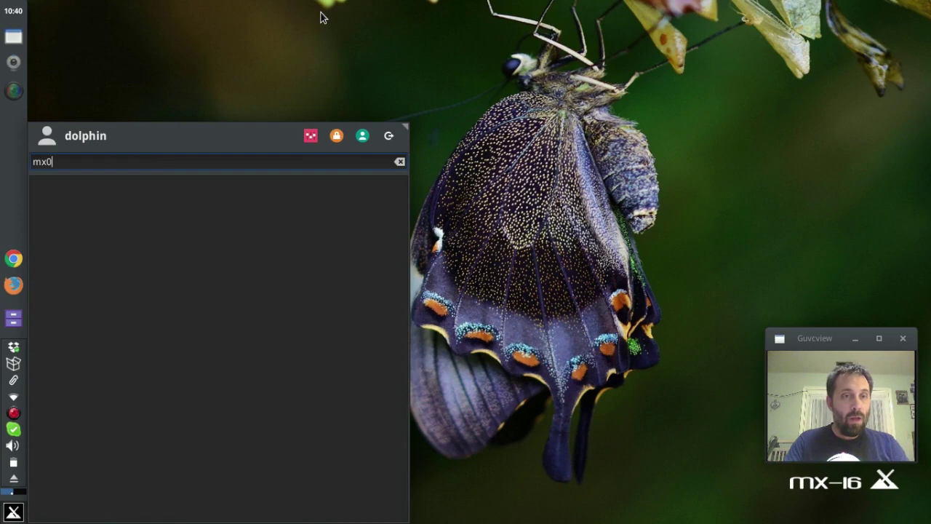
{"action": "key", "text": "BackSpace"}
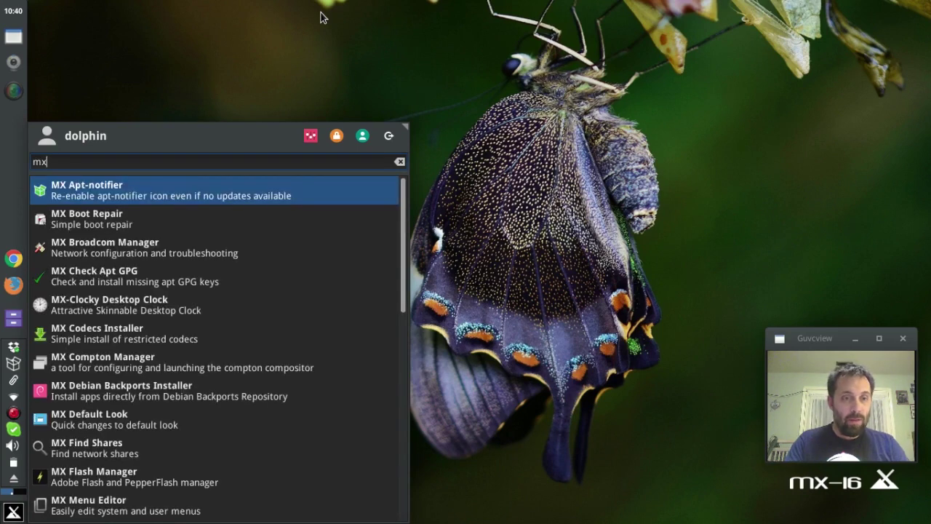
{"action": "type", "text": "-sna"}
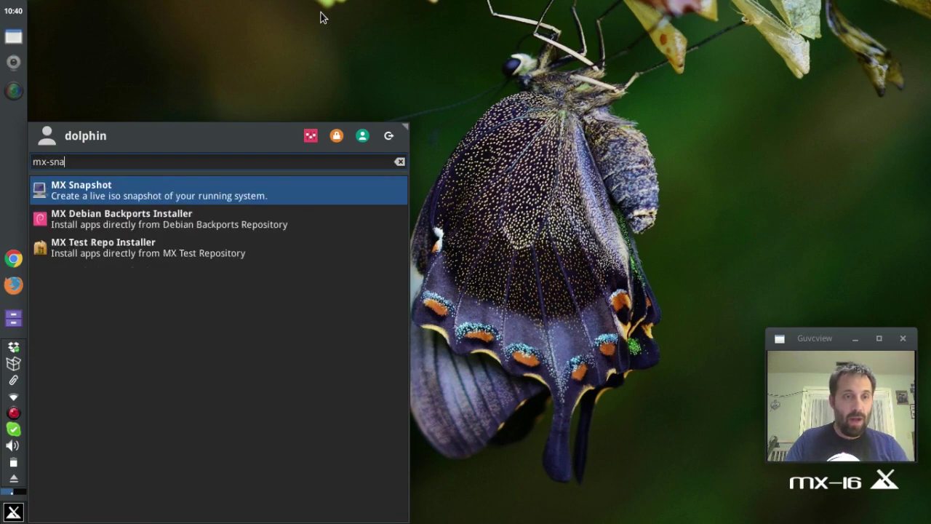
{"action": "key", "text": "Return"}
{"action": "type", "text": "••••"}
{"action": "key", "text": "Return"}
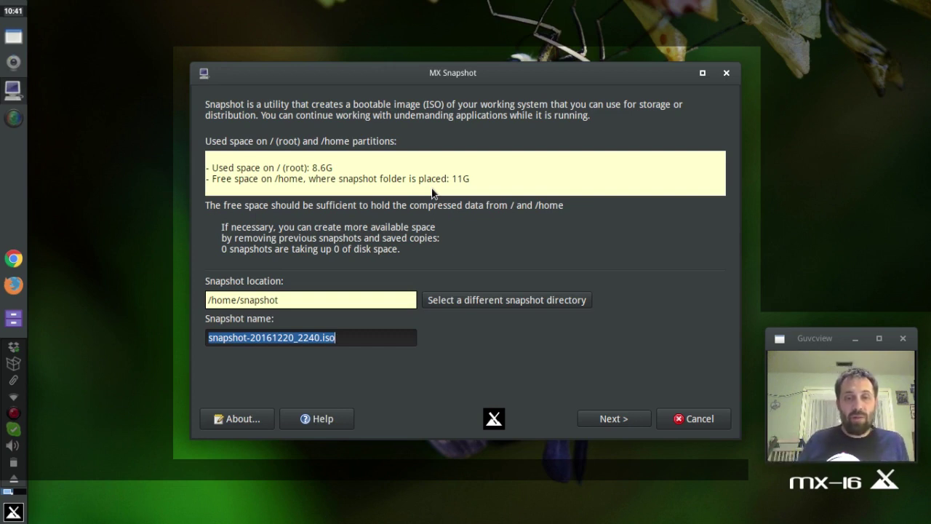
Insert 'do-' after 'snapshot-' so the ISO name reads snapshot-do-20161220_2240.iso.
{"action": "left_click", "coordinate": [249, 337]}
{"action": "type", "text": "do-"}
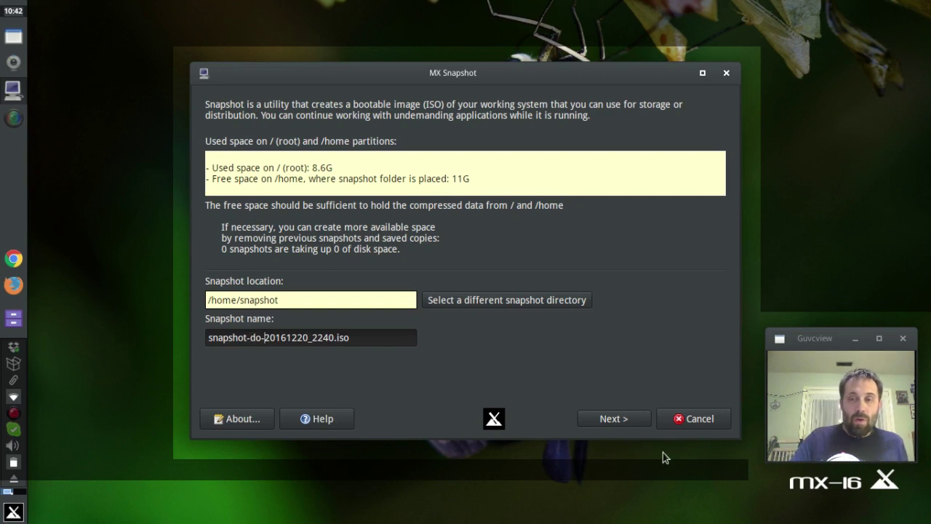
Continue to the MX Snapshot settings page showing /home/snapshot and kernel 4.7.0-0.bpo.1-amd64.
{"action": "left_click", "coordinate": [621, 420]}
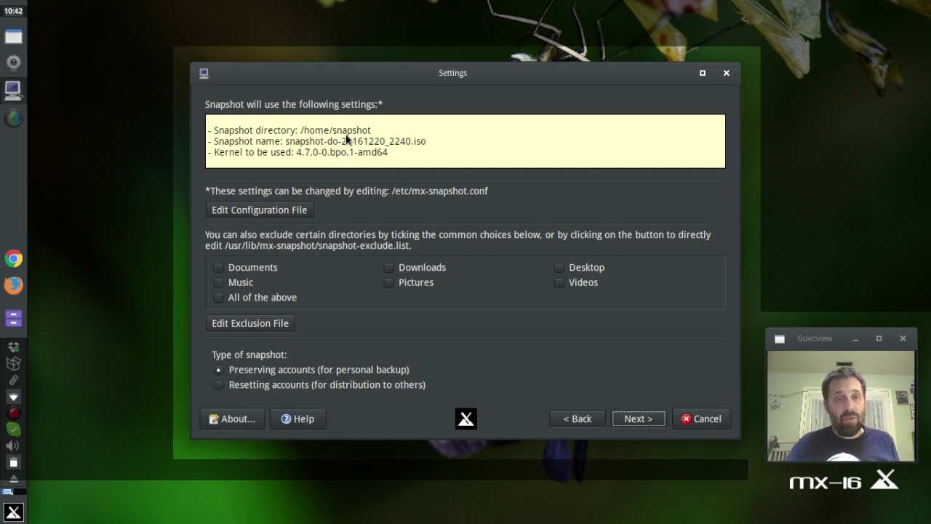
Open mx-snapshot.conf, enlarge the editor, close it unchanged, and continue past the settings page.
{"action": "left_click", "coordinate": [254, 210]}
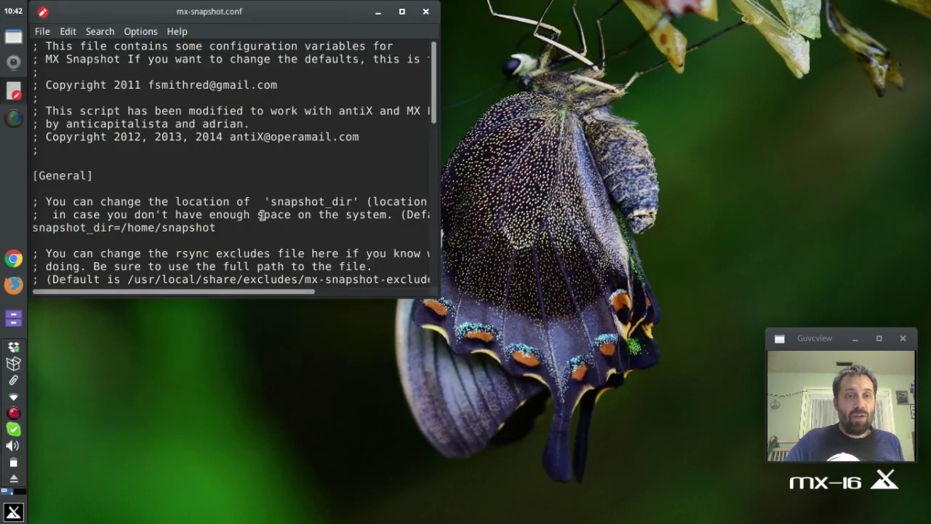
{"action": "left_click_drag", "start_coordinate": [437, 293], "coordinate": [735, 451]}
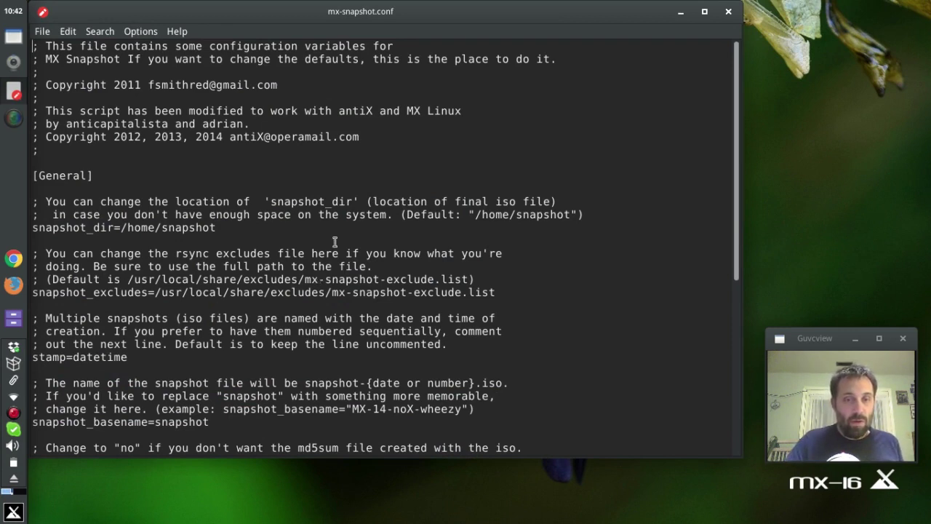
{"action": "left_click", "coordinate": [728, 13]}
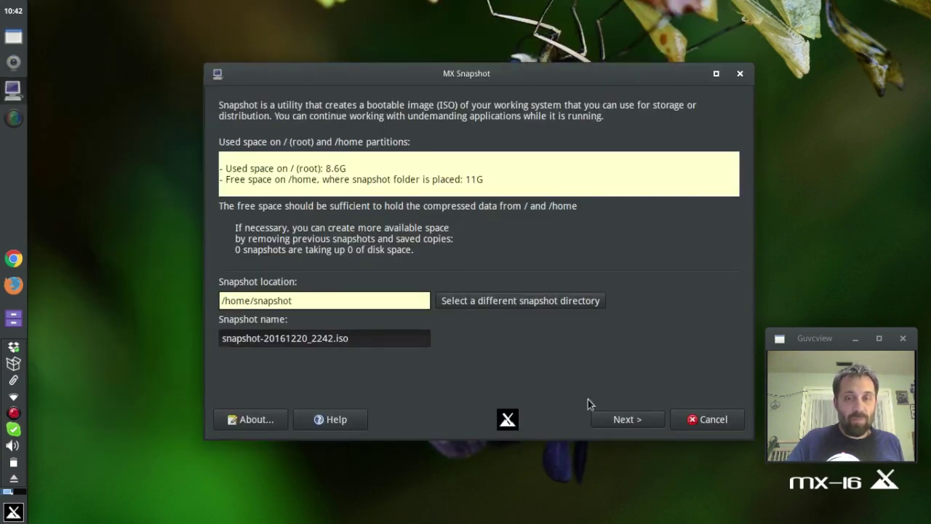
{"action": "left_click", "coordinate": [644, 423]}
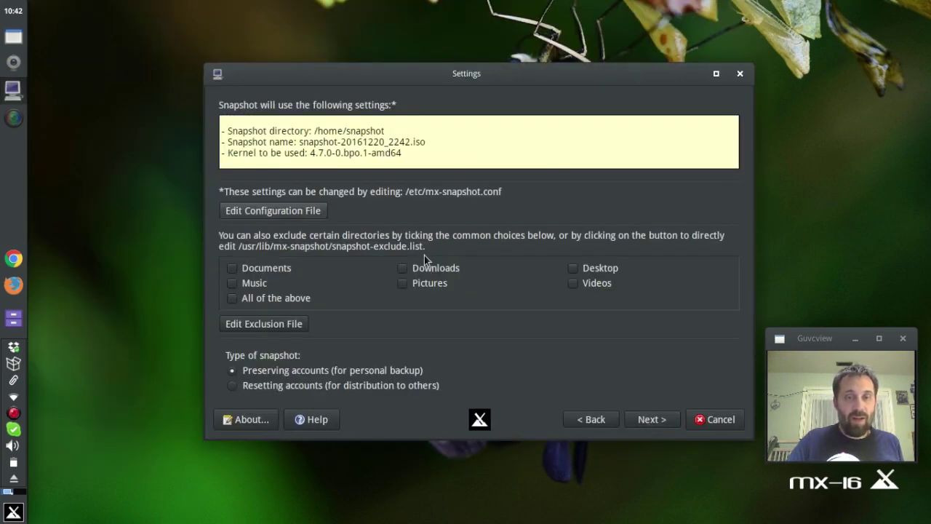
{"action": "left_click", "coordinate": [277, 327]}
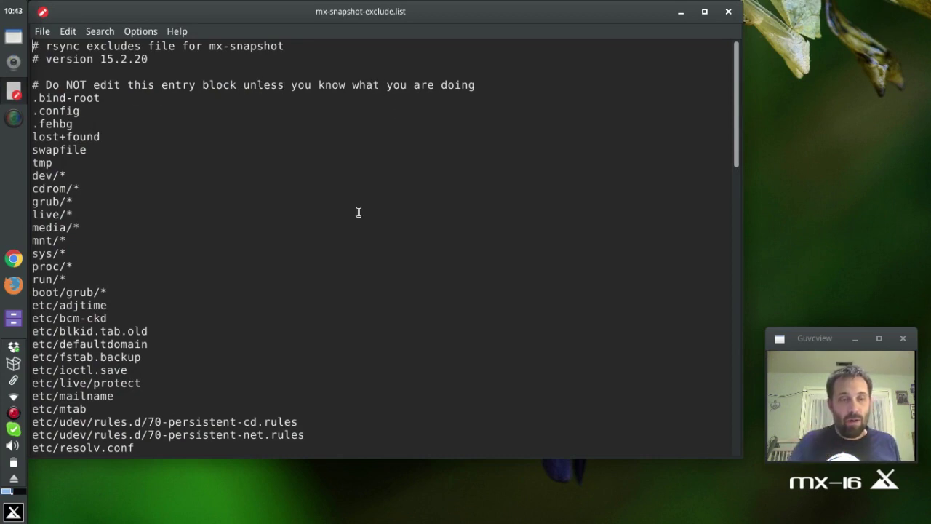
{"action": "scroll", "coordinate": [175, 302], "scroll_direction": "down", "scroll_amount": 5}
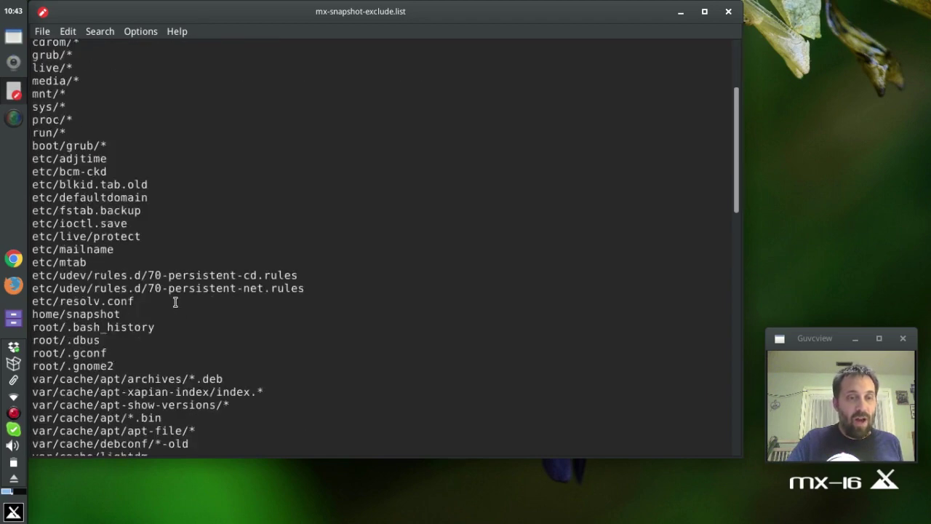
{"action": "scroll", "coordinate": [175, 302], "scroll_direction": "down", "scroll_amount": 13}
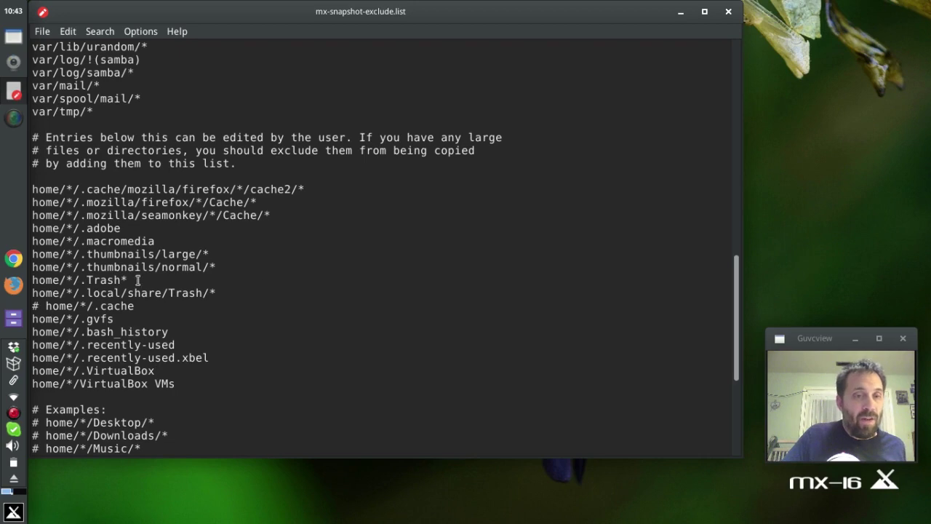
{"action": "scroll", "coordinate": [277, 313], "scroll_direction": "down", "scroll_amount": 4}
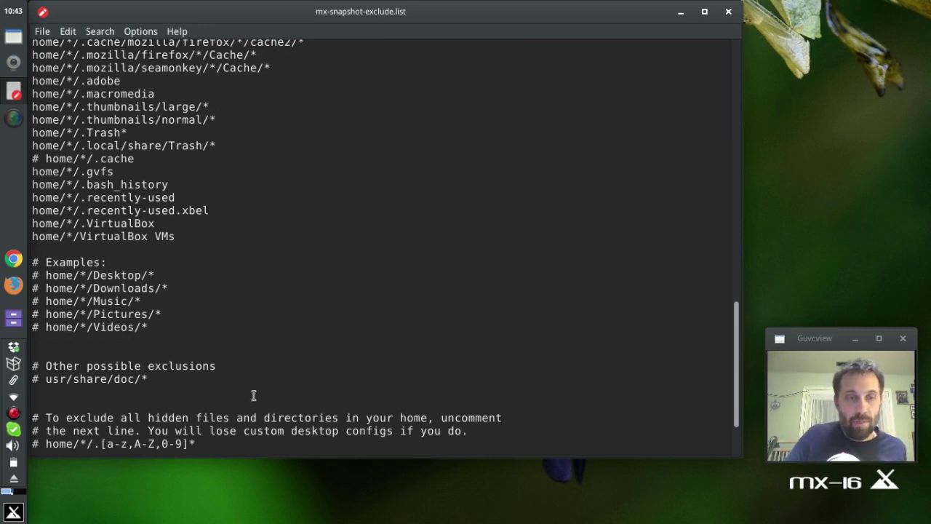
{"action": "left_click", "coordinate": [730, 12]}
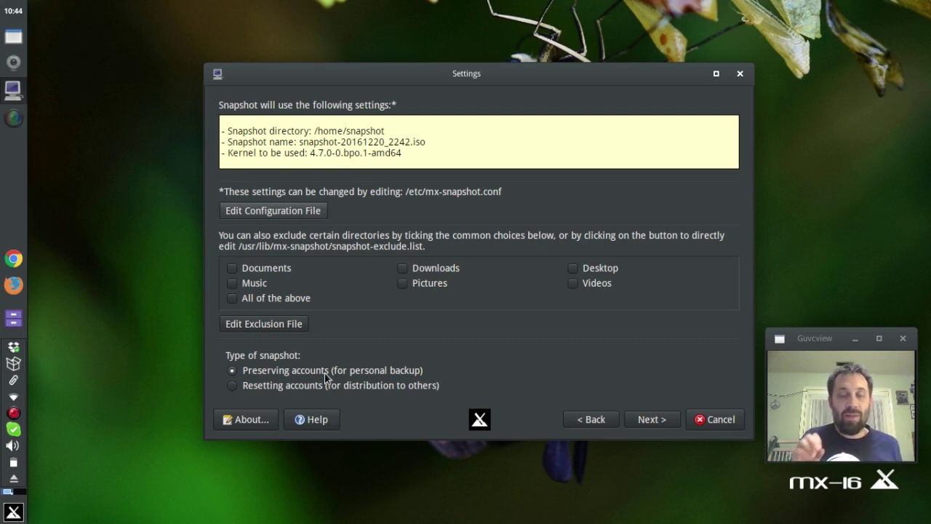
Exclude all common personal folders, then open the Dolphin file manager on the home folder.
{"action": "left_click", "coordinate": [247, 298]}
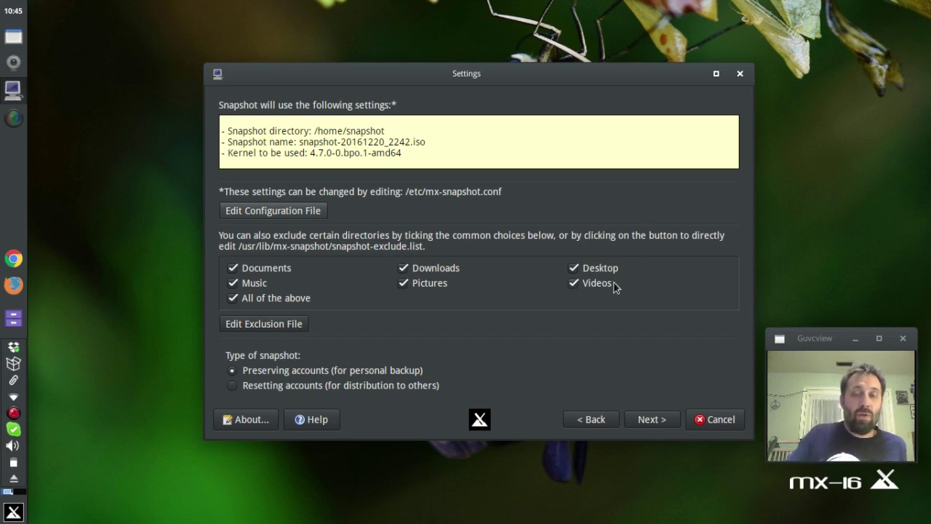
{"action": "left_click", "coordinate": [10, 320]}
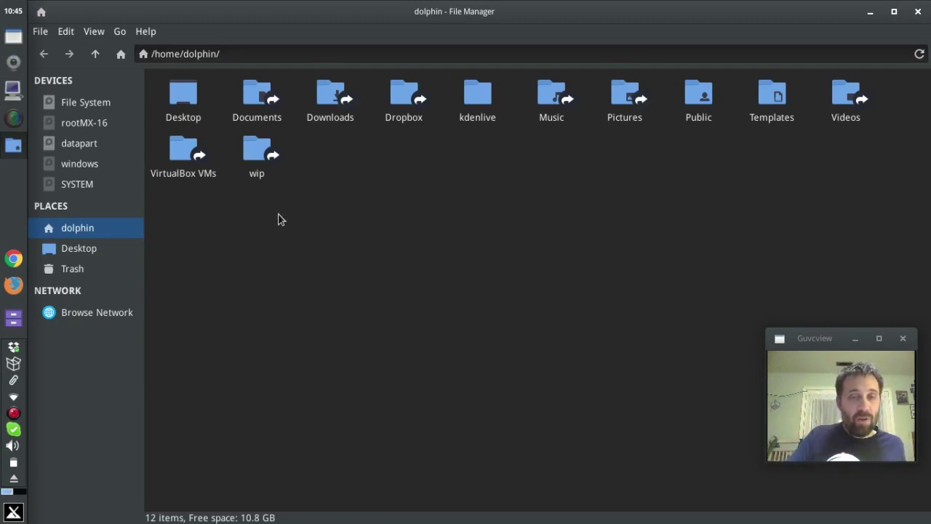
{"action": "left_click", "coordinate": [274, 163]}
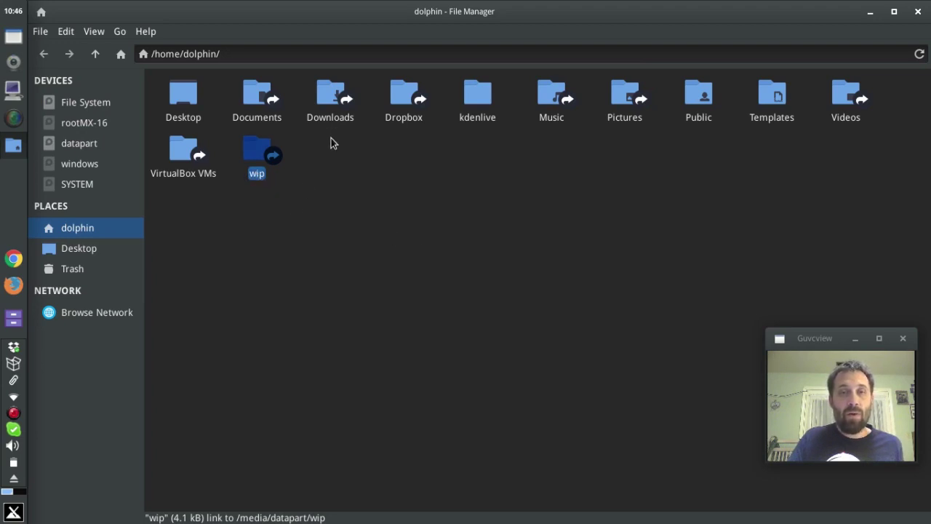
{"action": "left_click", "coordinate": [401, 117]}
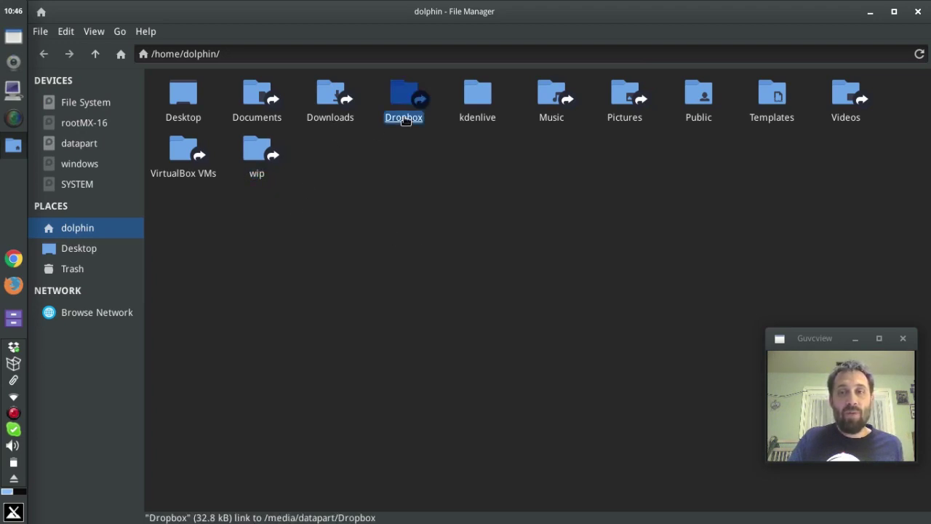
{"action": "left_click", "coordinate": [480, 111]}
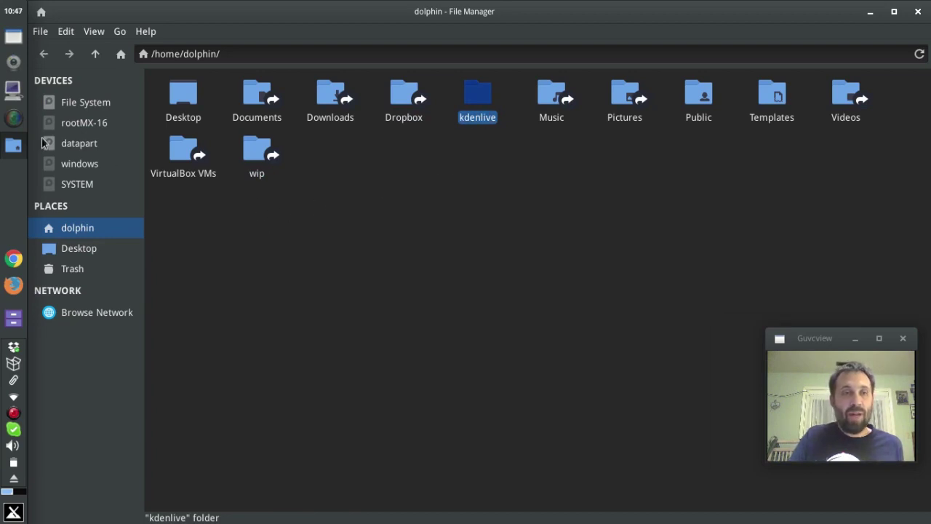
{"action": "mouse_move", "coordinate": [71, 149]}
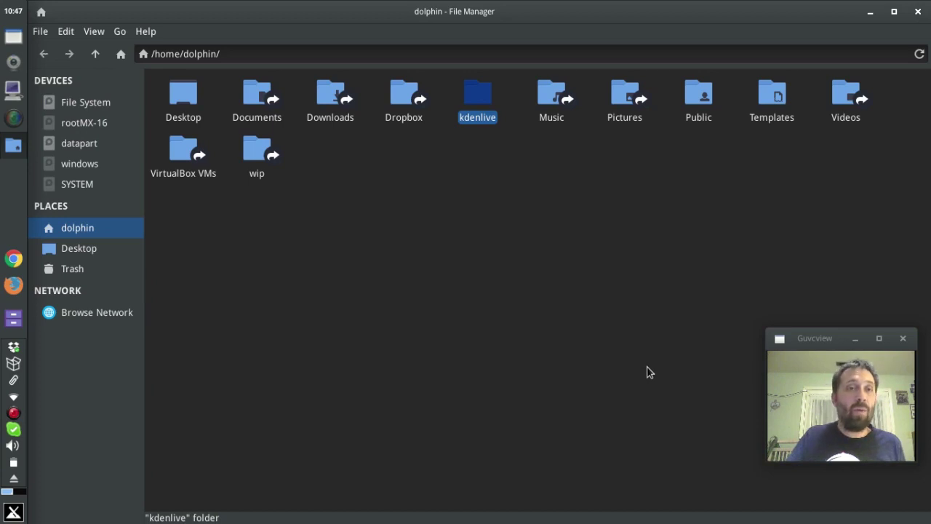
{"action": "left_click", "coordinate": [771, 98]}
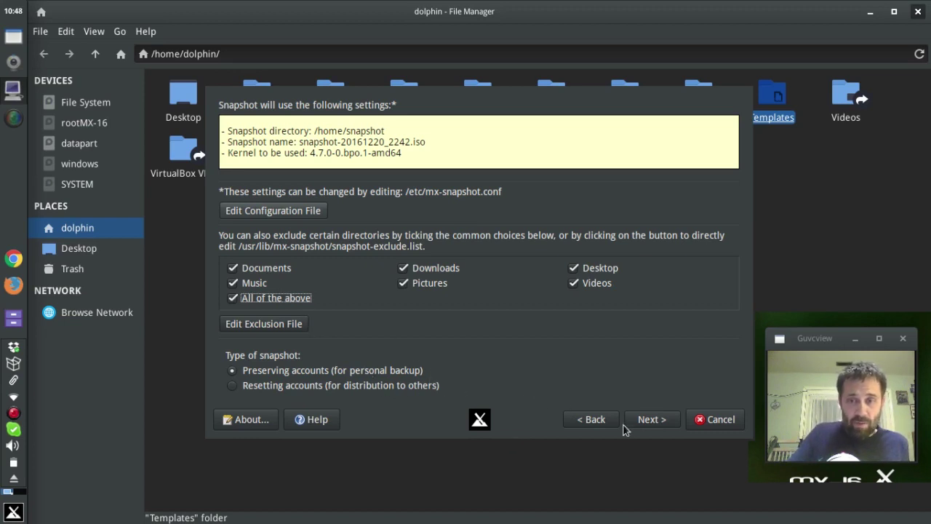
Advance to the 'Final chance' confirmation before building the ISO.
{"action": "left_click", "coordinate": [648, 422]}
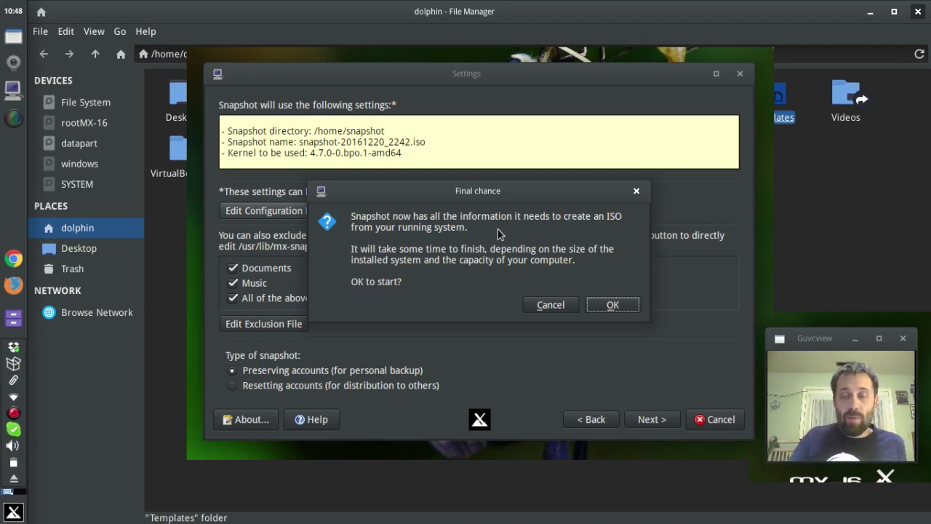
Confirm the Final chance prompt to build snapshot-20161220_2242.iso into /home/snapshot.
{"action": "left_click", "coordinate": [612, 305]}
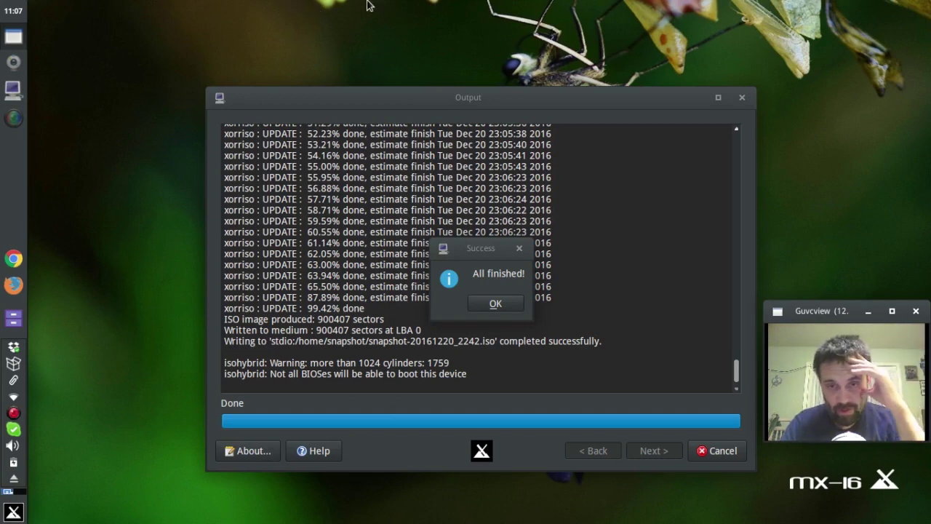
Dismiss the completion notice and check that the log shows snapshot-20161220_2242.iso completed successfully.
{"action": "left_click", "coordinate": [492, 309]}
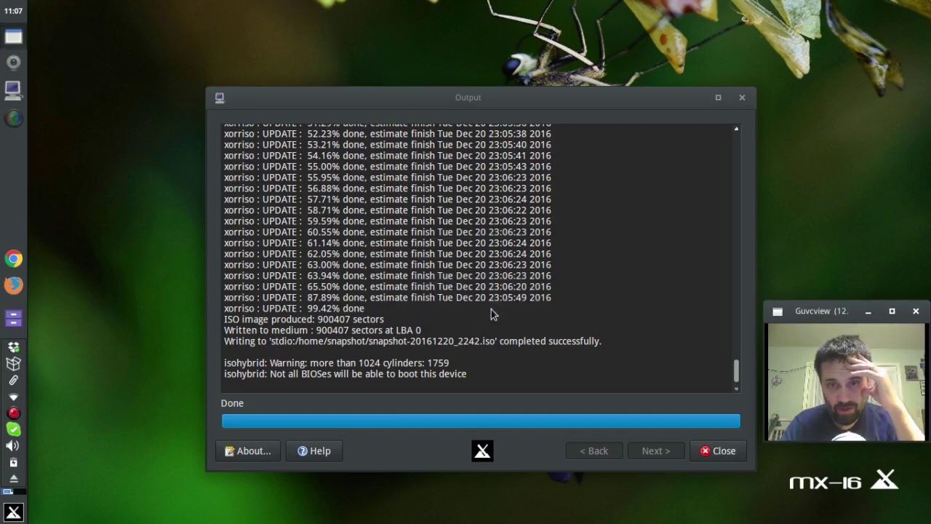
{"action": "scroll", "coordinate": [520, 316], "scroll_direction": "up", "scroll_amount": 15}
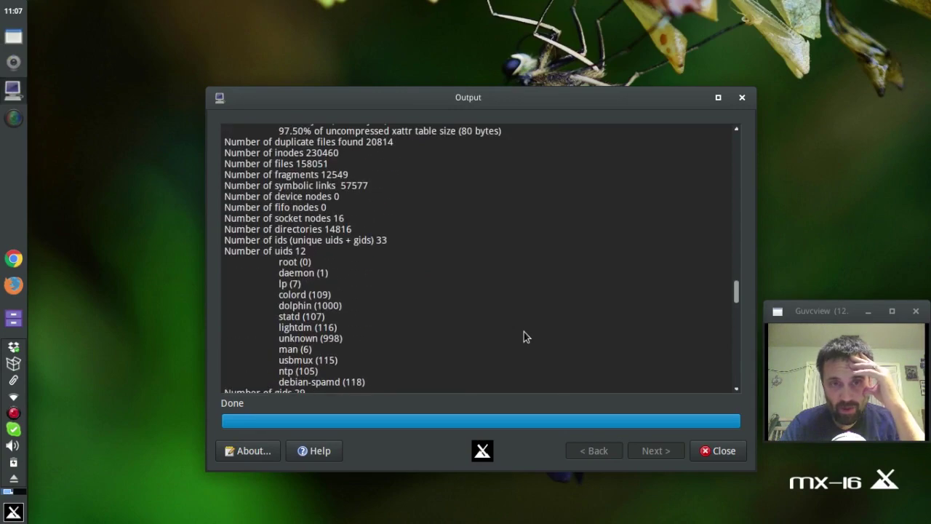
{"action": "scroll", "coordinate": [523, 332], "scroll_direction": "up", "scroll_amount": 20}
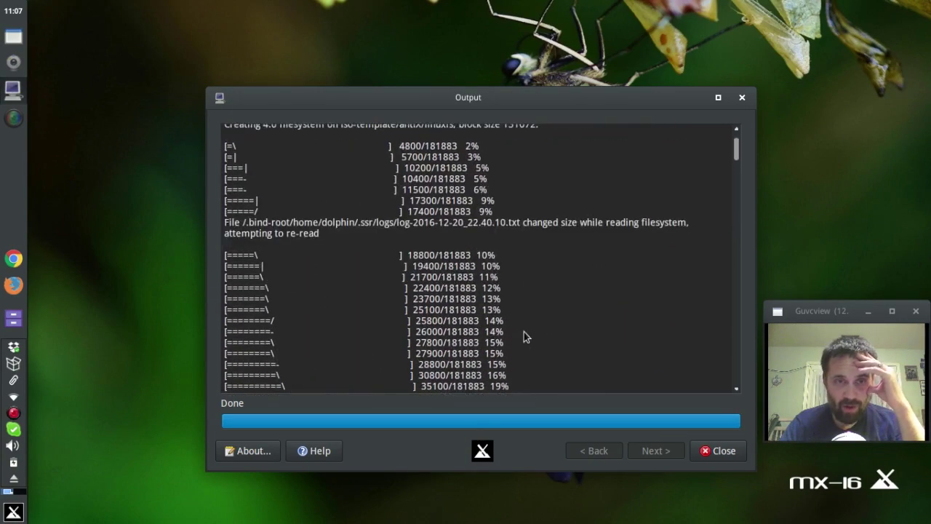
{"action": "scroll", "coordinate": [524, 332], "scroll_direction": "down", "scroll_amount": 15}
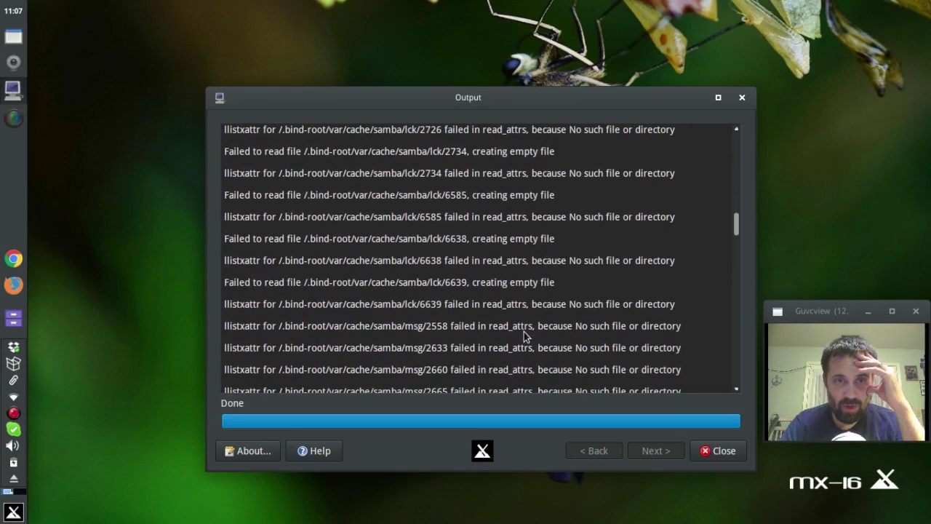
{"action": "scroll", "coordinate": [524, 334], "scroll_direction": "down", "scroll_amount": 15}
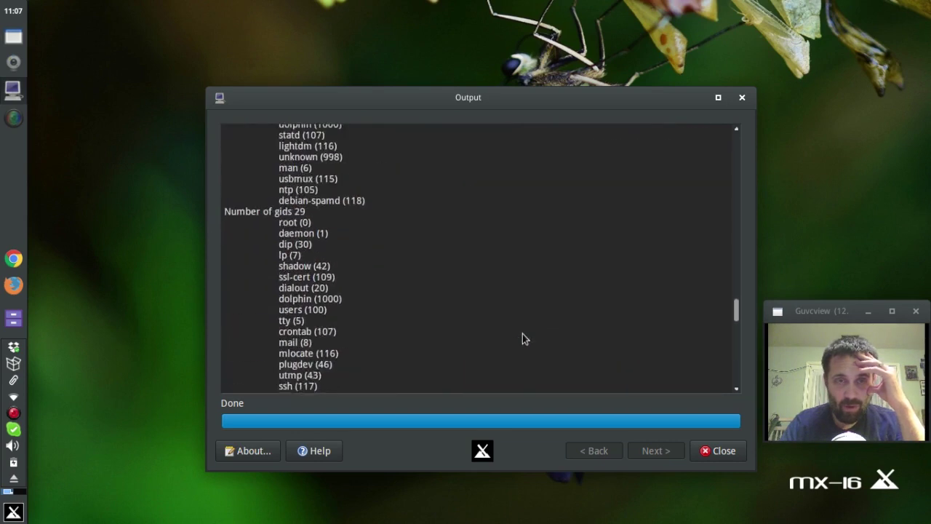
{"action": "scroll", "coordinate": [522, 333], "scroll_direction": "down", "scroll_amount": 15}
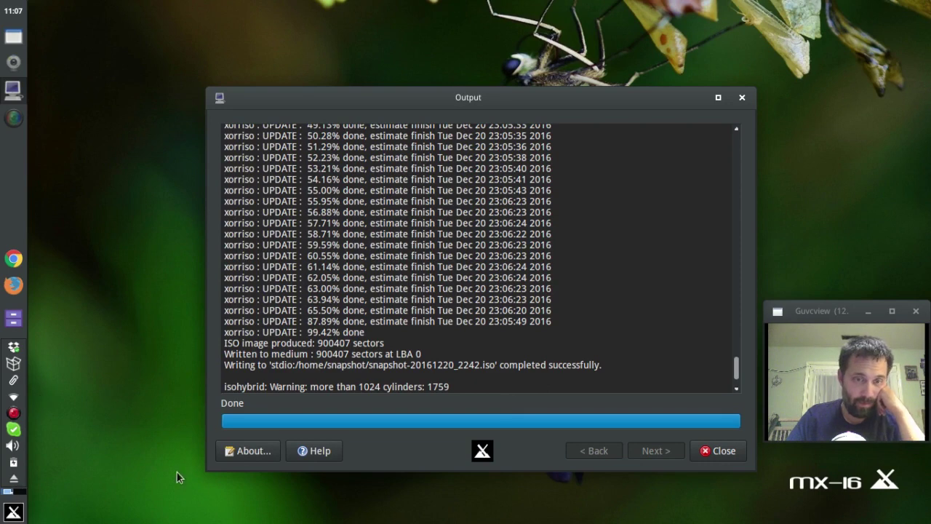
Close the snapshot output and open the file manager, set to stay Always On Top.
{"action": "left_click", "coordinate": [724, 453]}
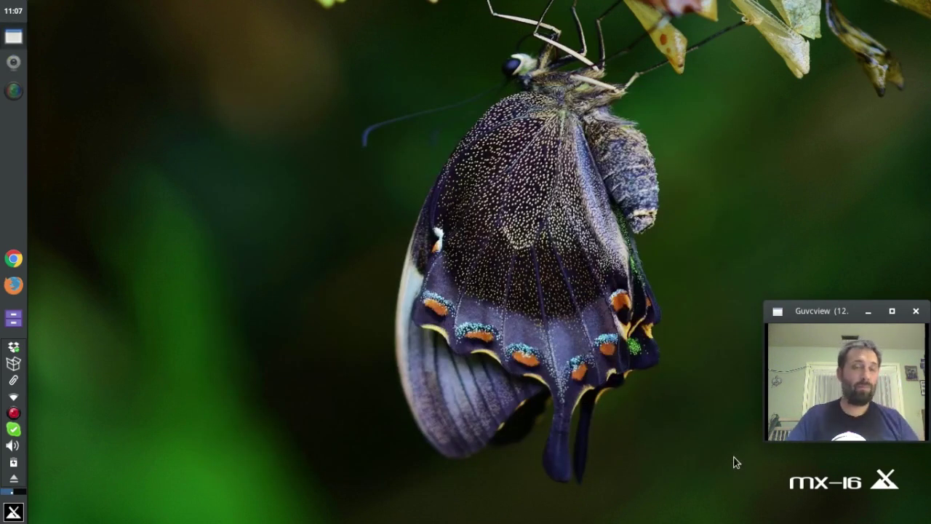
{"action": "left_click", "coordinate": [21, 315]}
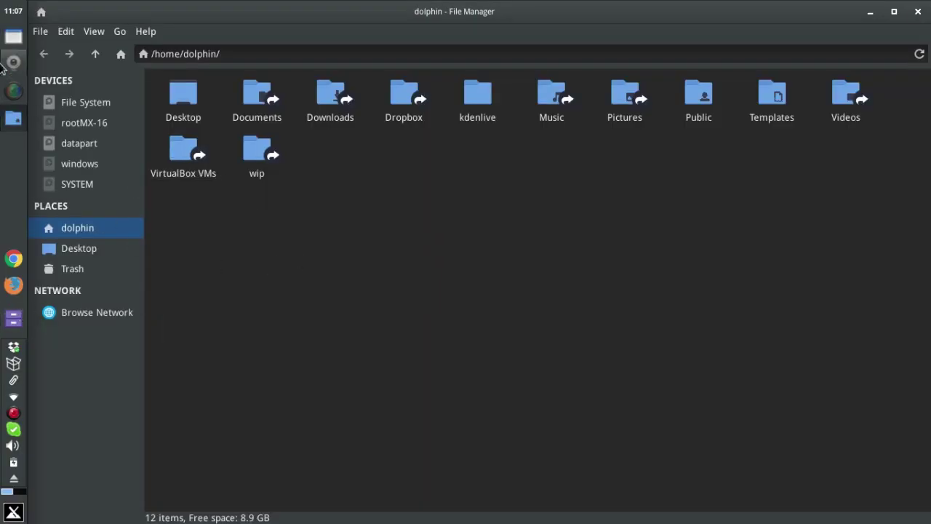
{"action": "right_click", "coordinate": [16, 41]}
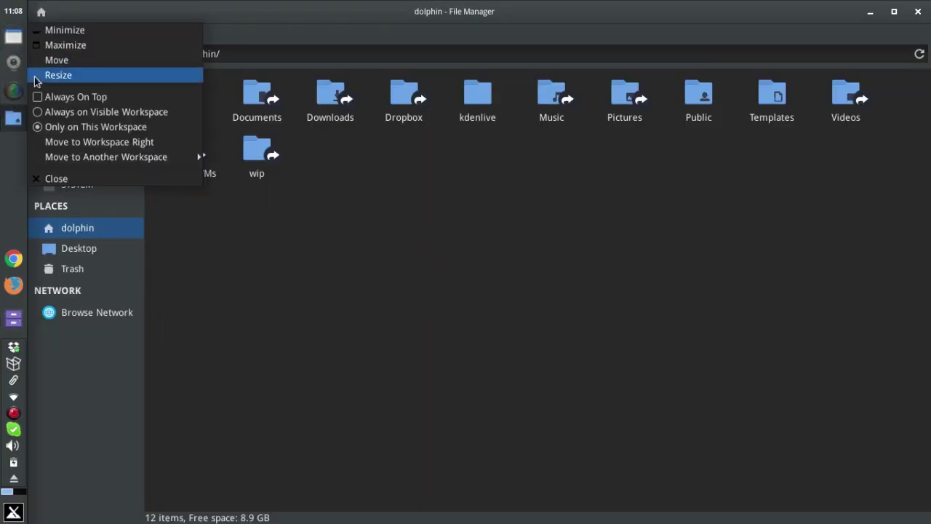
{"action": "left_click", "coordinate": [33, 96]}
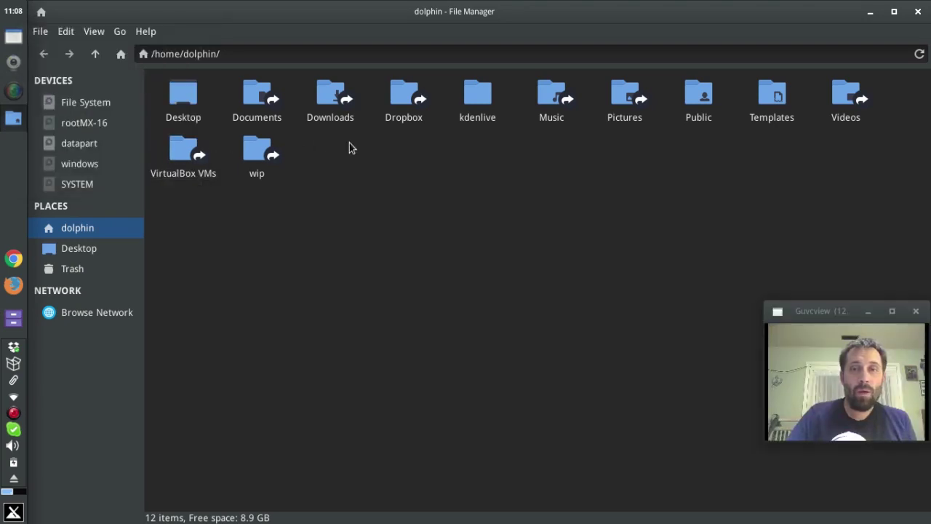
Go to /home/snapshot and select snapshot-20161220_2242.iso.
{"action": "left_click", "coordinate": [95, 55]}
{"action": "double_click", "coordinate": [218, 99]}
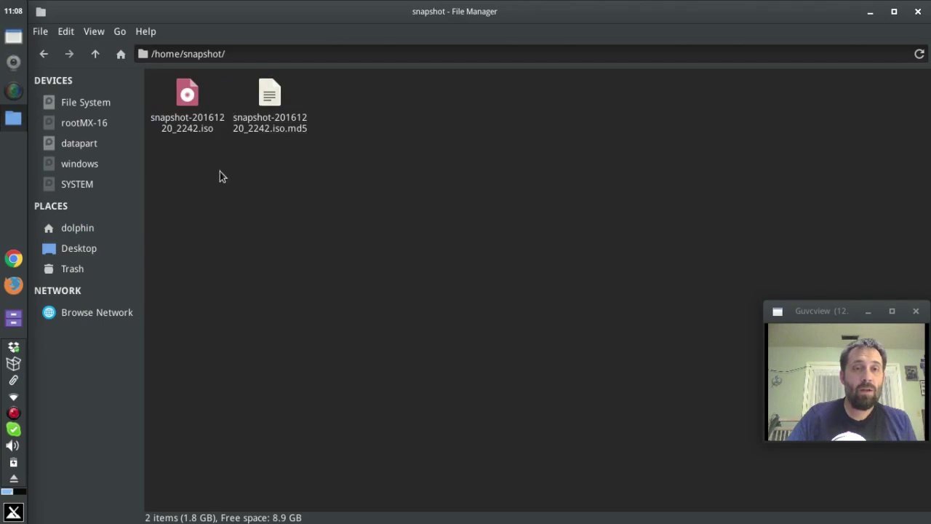
{"action": "left_click", "coordinate": [195, 127]}
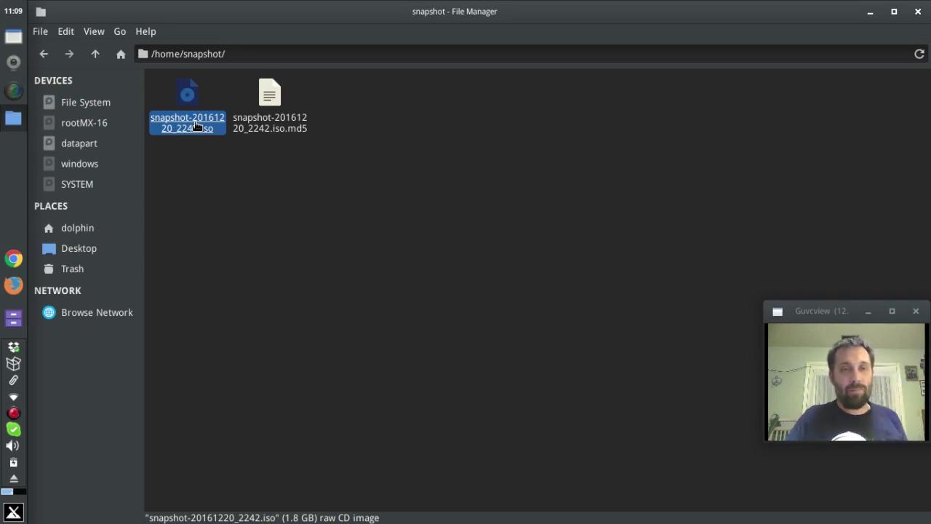
Launch Live-usb maker by searching 'live' in the Whisker menu.
{"action": "left_click", "coordinate": [13, 513]}
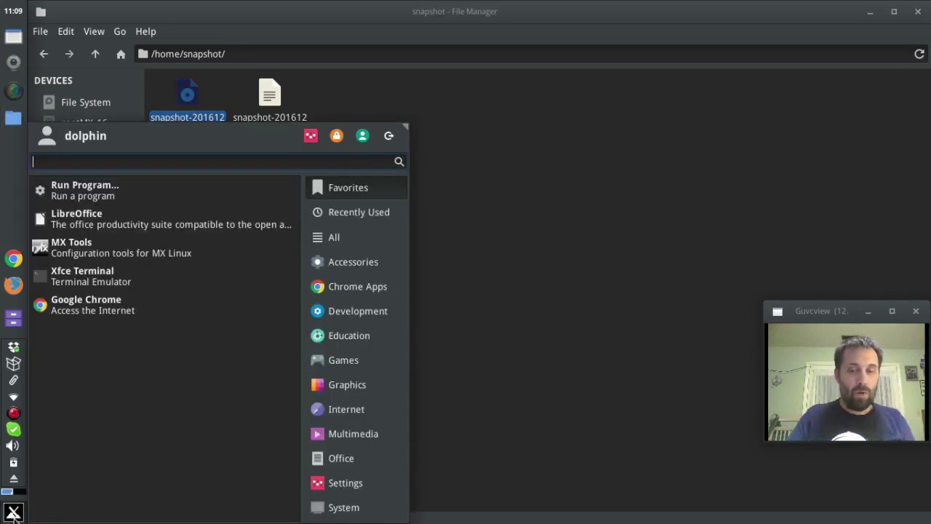
{"action": "type", "text": "live"}
{"action": "key", "text": "Down"}
{"action": "key", "text": "Return"}
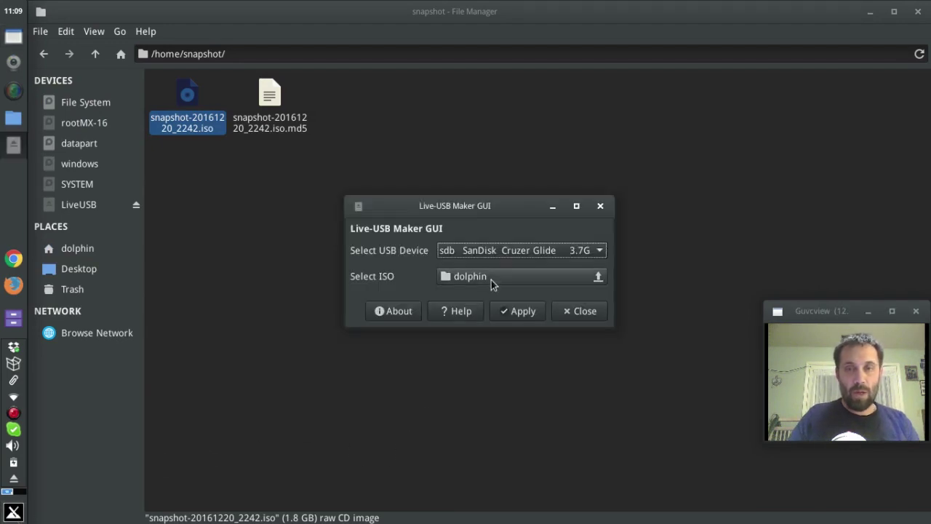
Choose snapshot/snapshot-20161220_2242.iso as the ISO and write it to the SanDisk USB stick.
{"action": "left_click", "coordinate": [491, 282]}
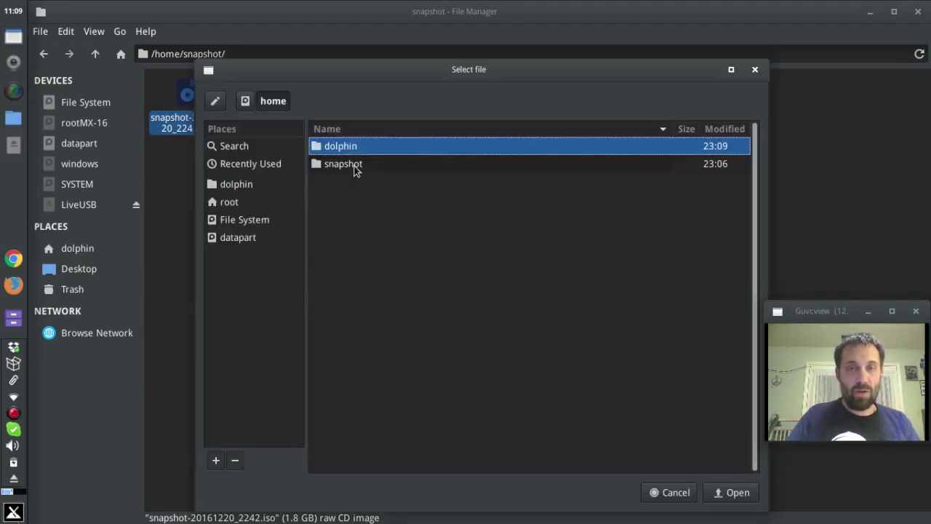
{"action": "double_click", "coordinate": [356, 166]}
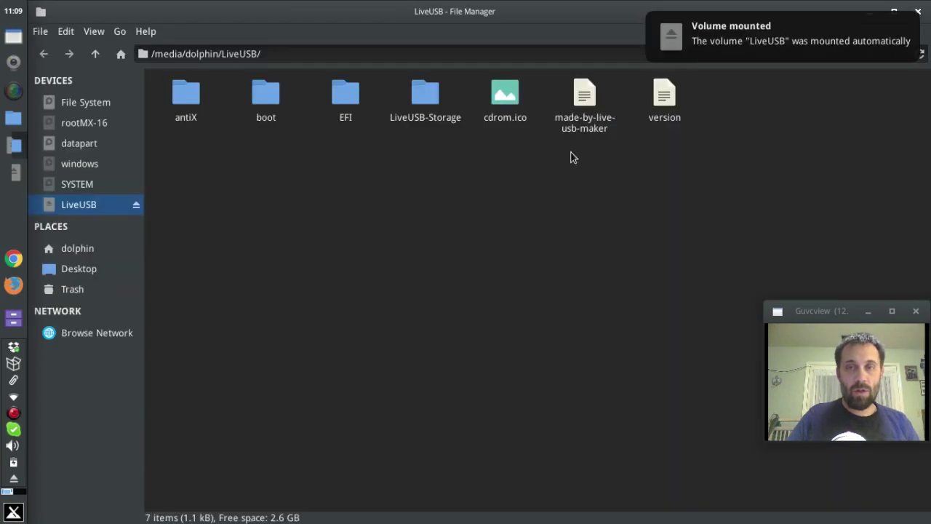
{"action": "left_click", "coordinate": [773, 56]}
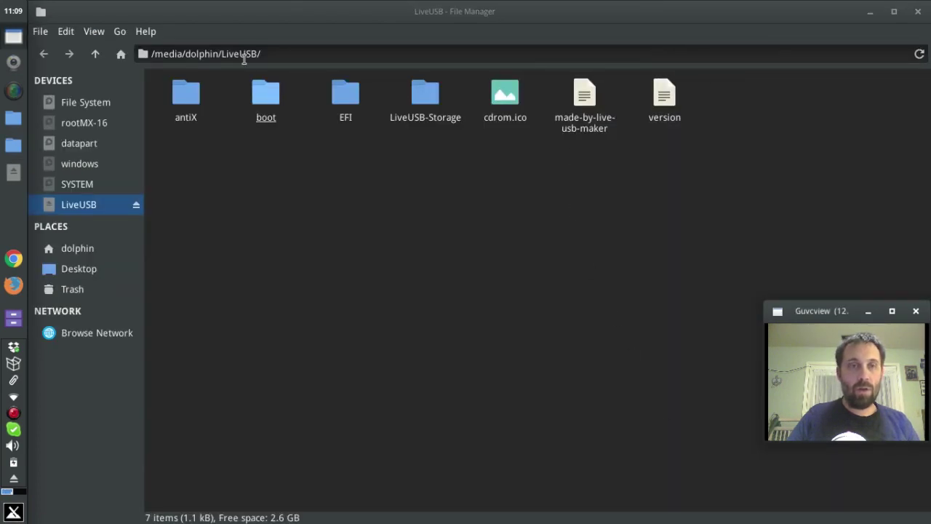
{"action": "left_click", "coordinate": [918, 12]}
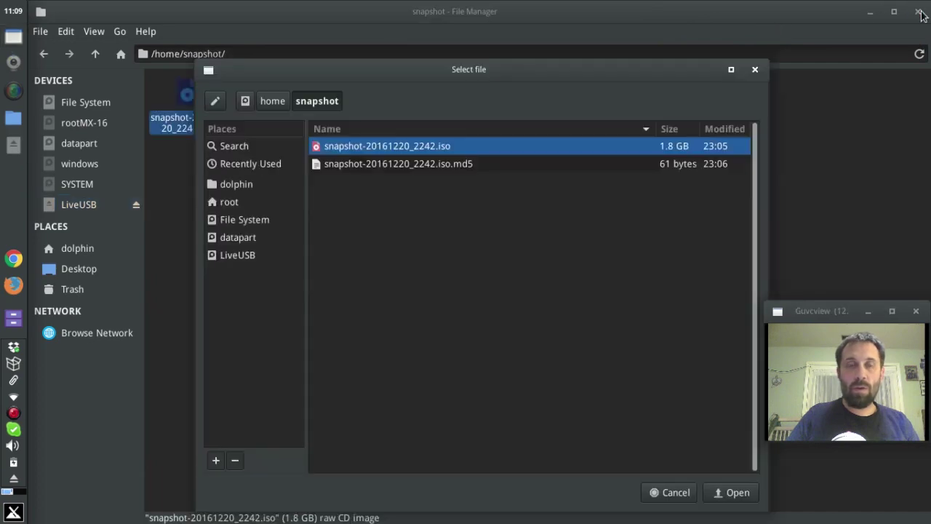
{"action": "left_click", "coordinate": [721, 492]}
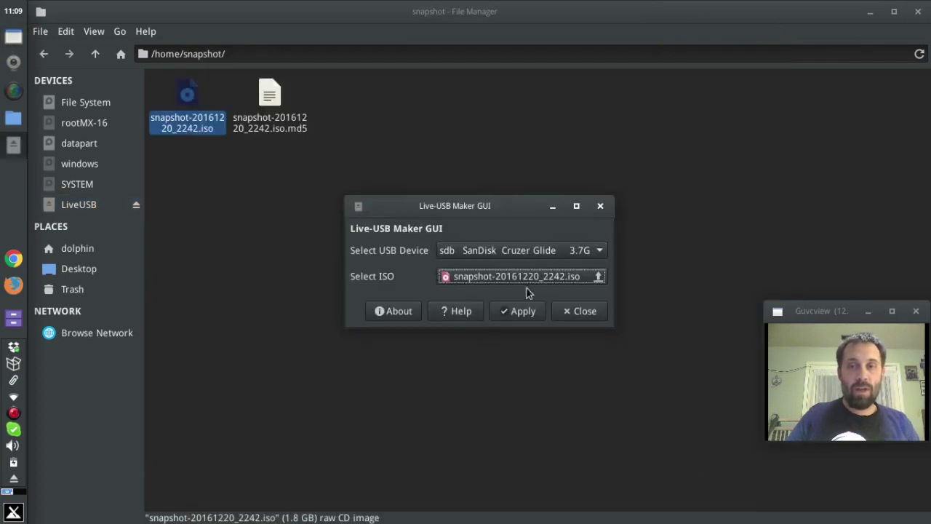
{"action": "left_click", "coordinate": [523, 312]}
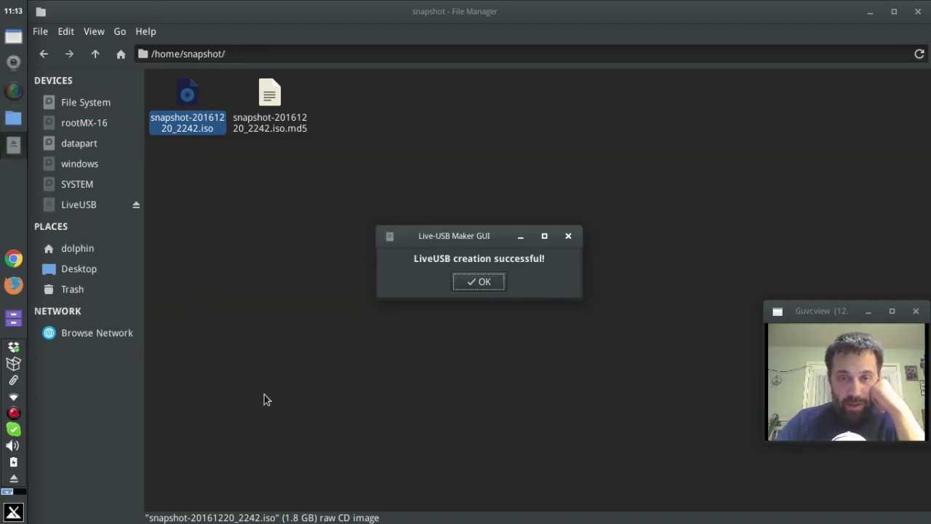
Acknowledge the LiveUSB creation success, close the file manager, and bring up the recording controls.
{"action": "left_click", "coordinate": [477, 290]}
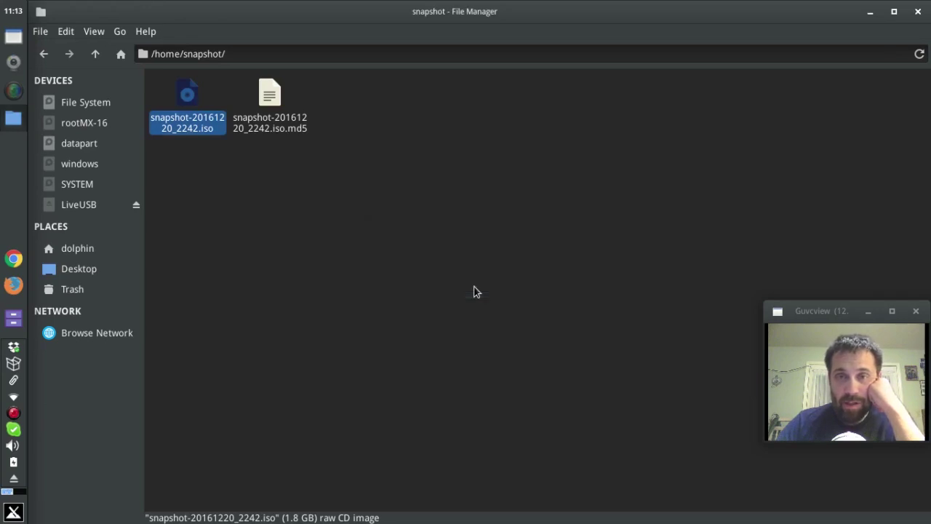
{"action": "left_click", "coordinate": [918, 12]}
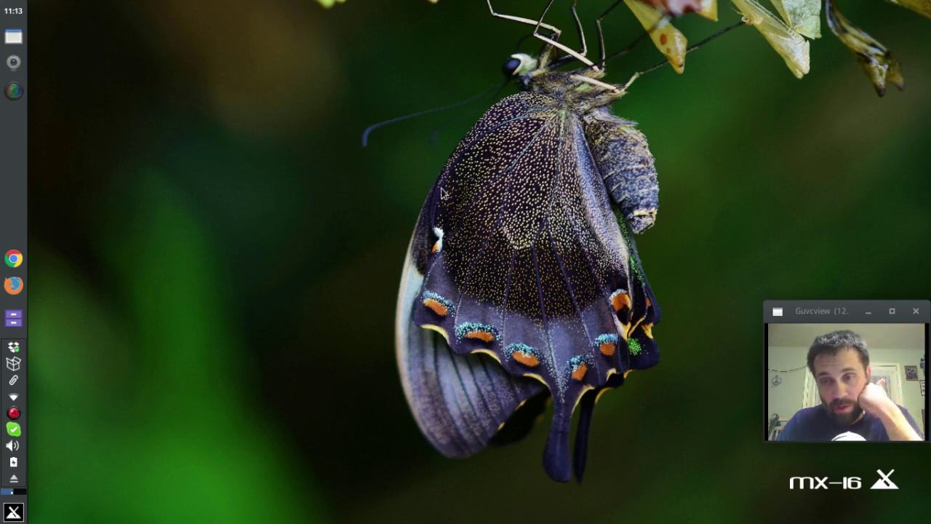
{"action": "right_click", "coordinate": [14, 415]}
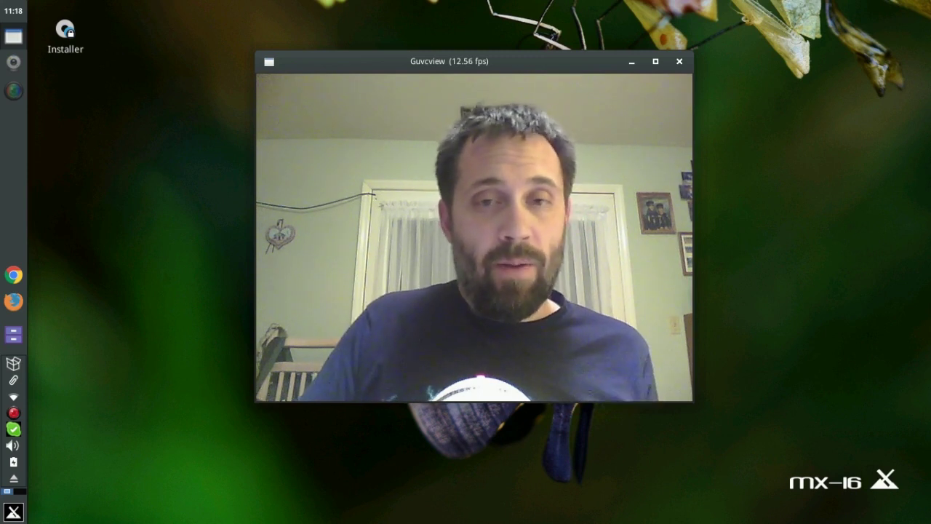
In the live USB session, open the applications menu listing installed programs.
{"action": "left_click", "coordinate": [13, 335]}
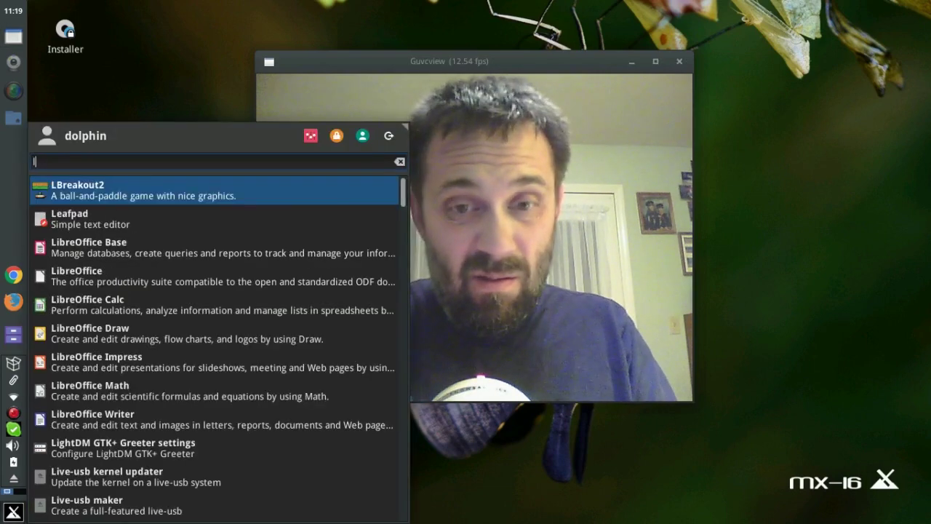
Launch Live-usb maker, authorise with the admin password, and move its window lower on screen.
{"action": "key", "text": "Down"}
{"action": "key", "text": "Return"}
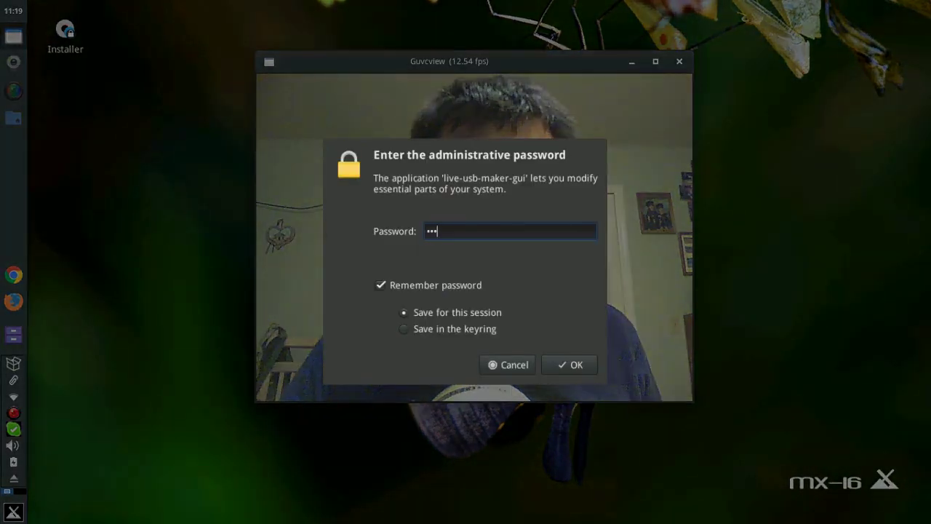
{"action": "key", "text": "Return"}
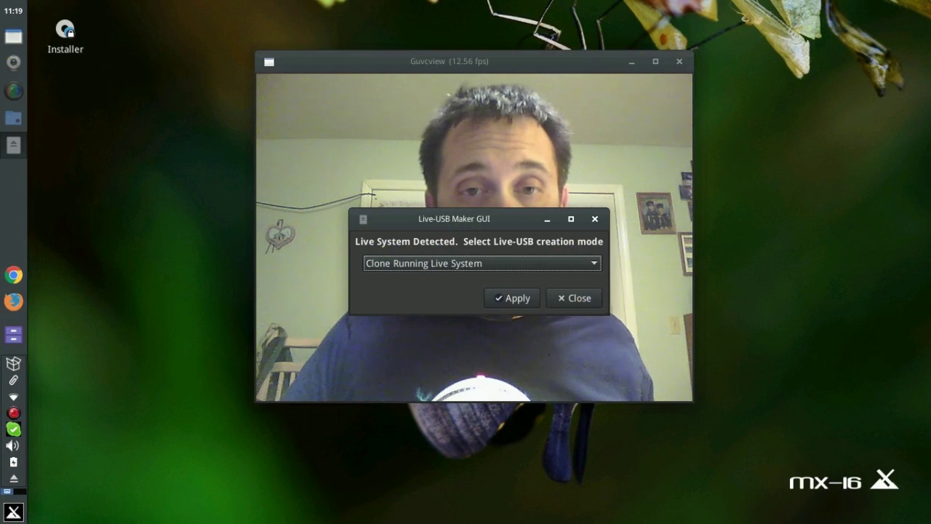
{"action": "left_click_drag", "start_coordinate": [454, 219], "coordinate": [458, 405]}
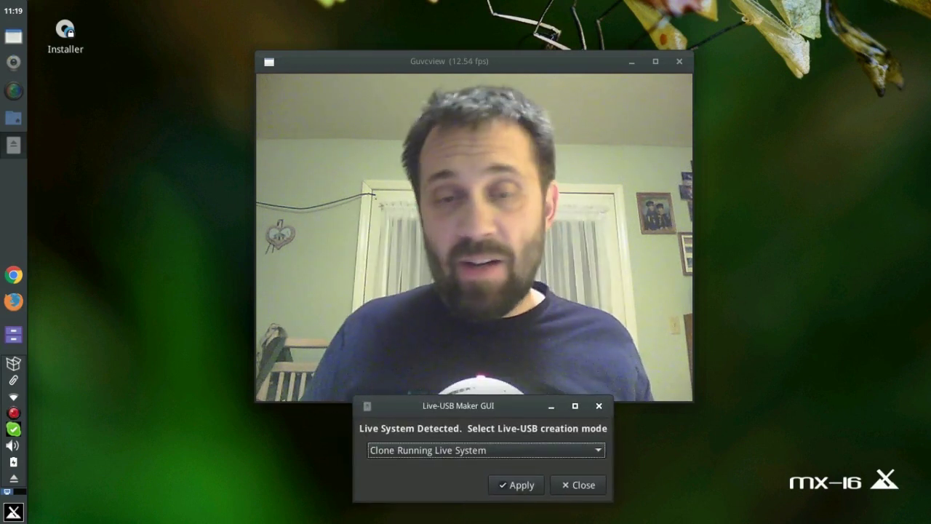